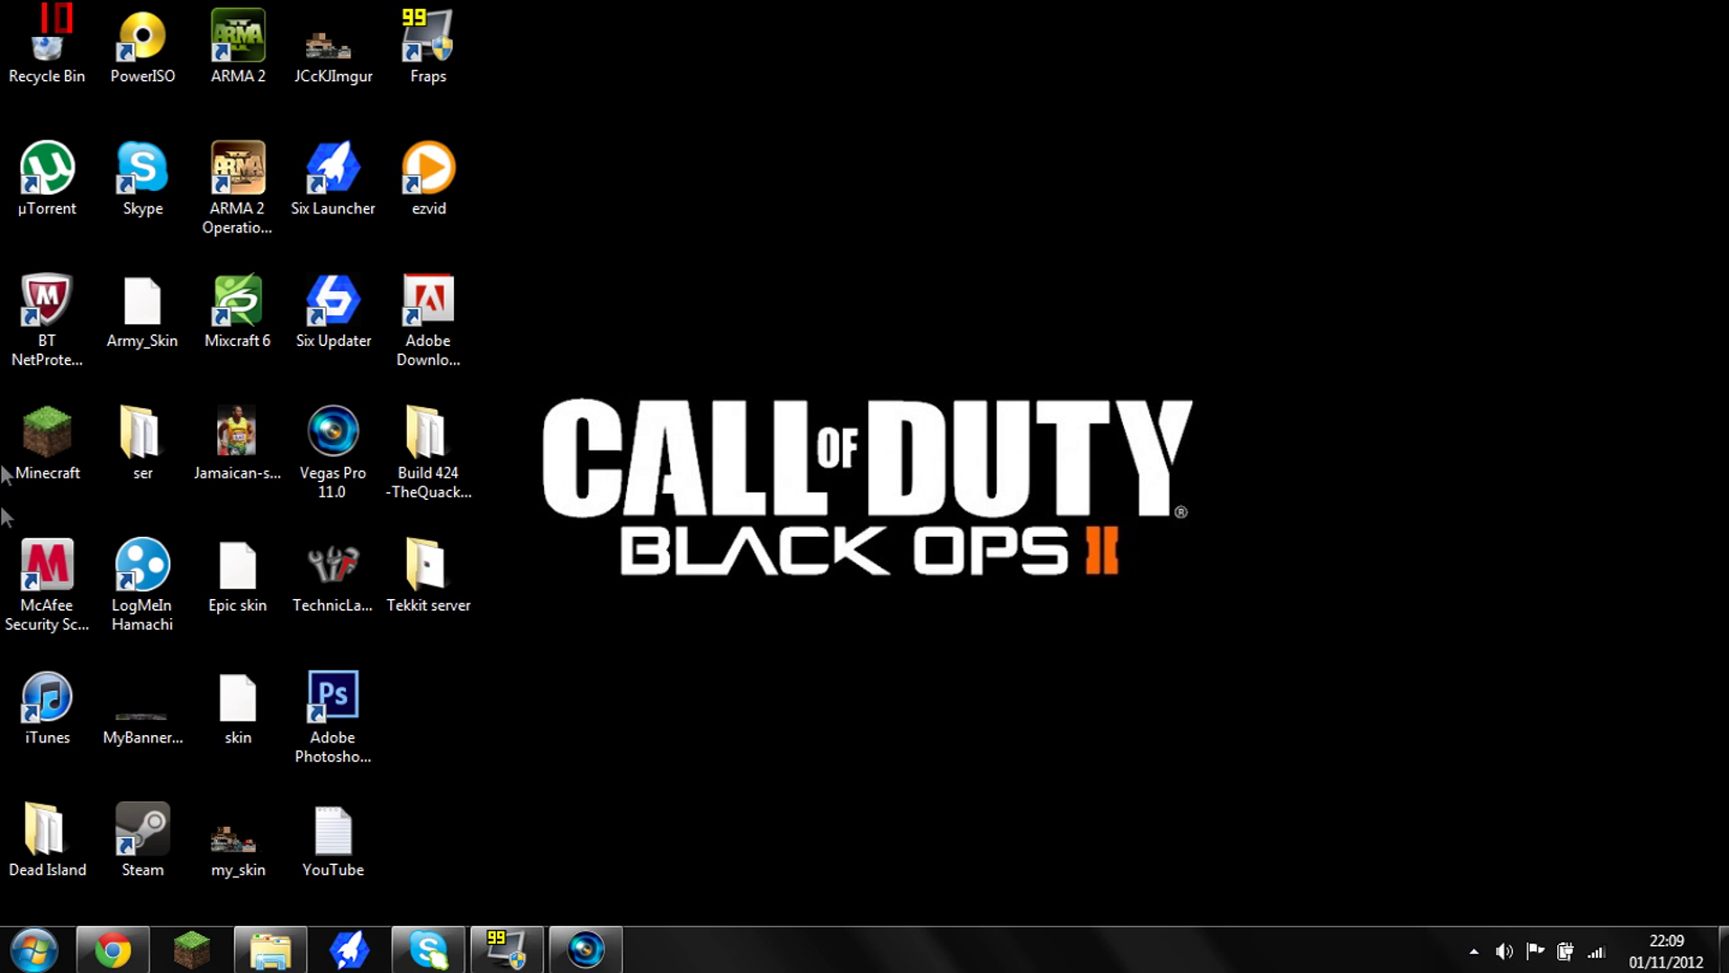
- Review the MCNostalgia 2.1.2 download page and the download links on the LittleBlocks Mod Installer page in the browser
left_click(106, 956)
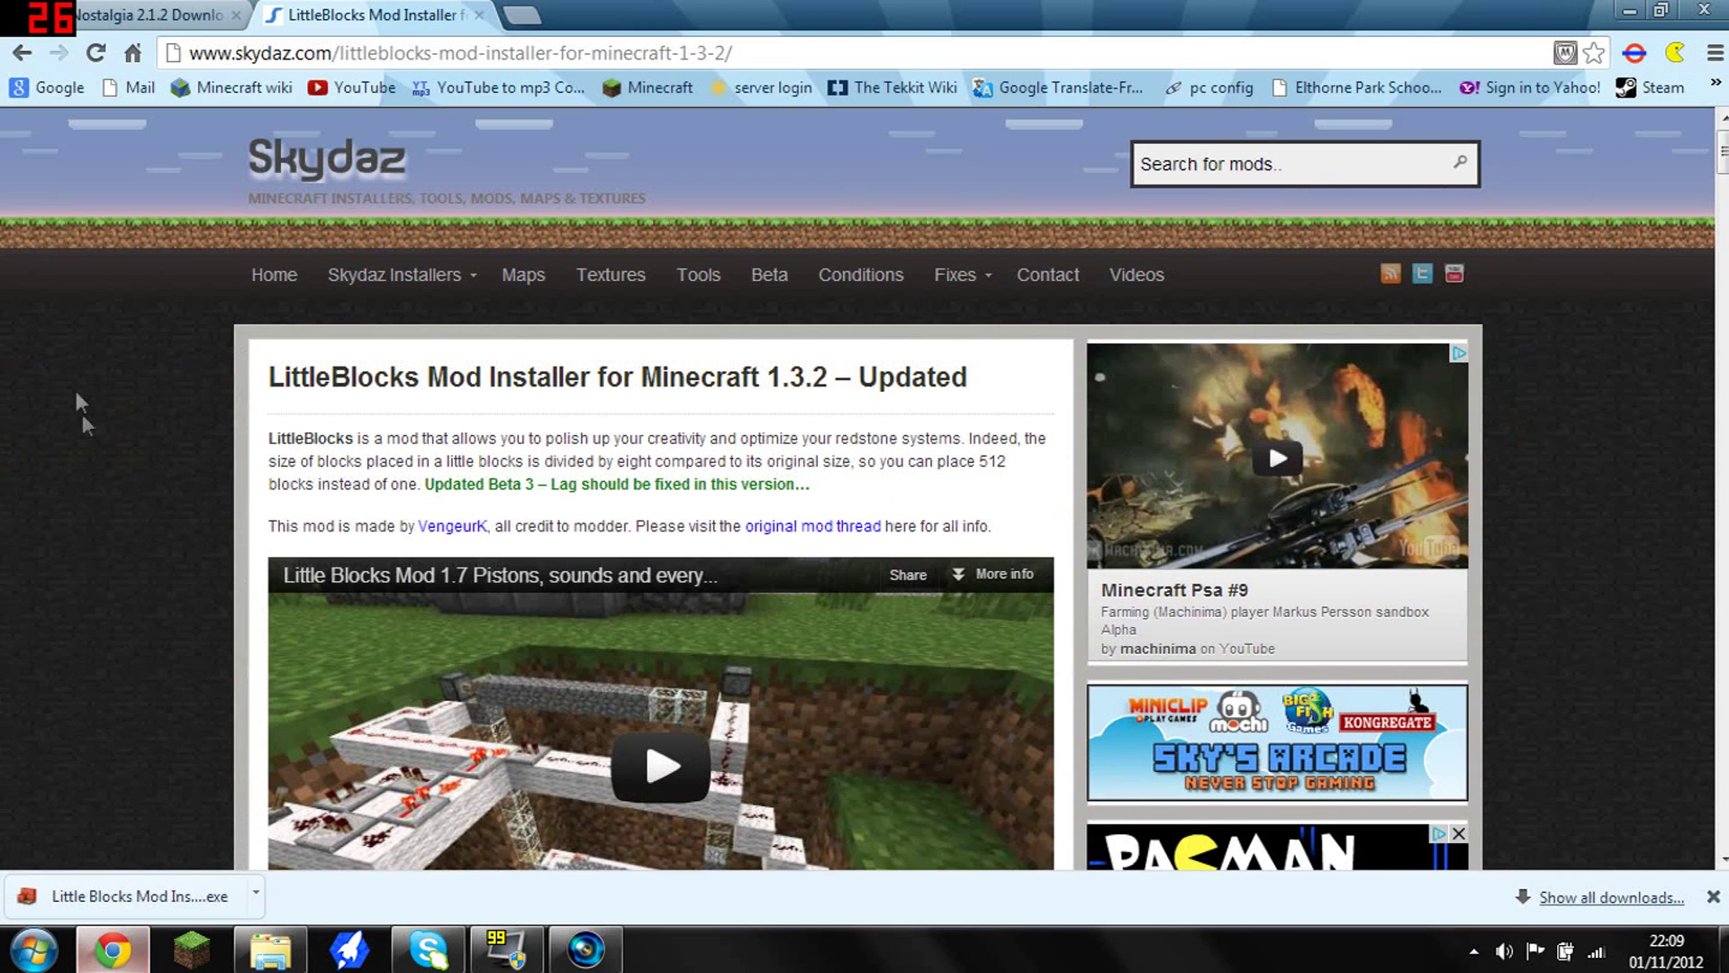
left_click(157, 10)
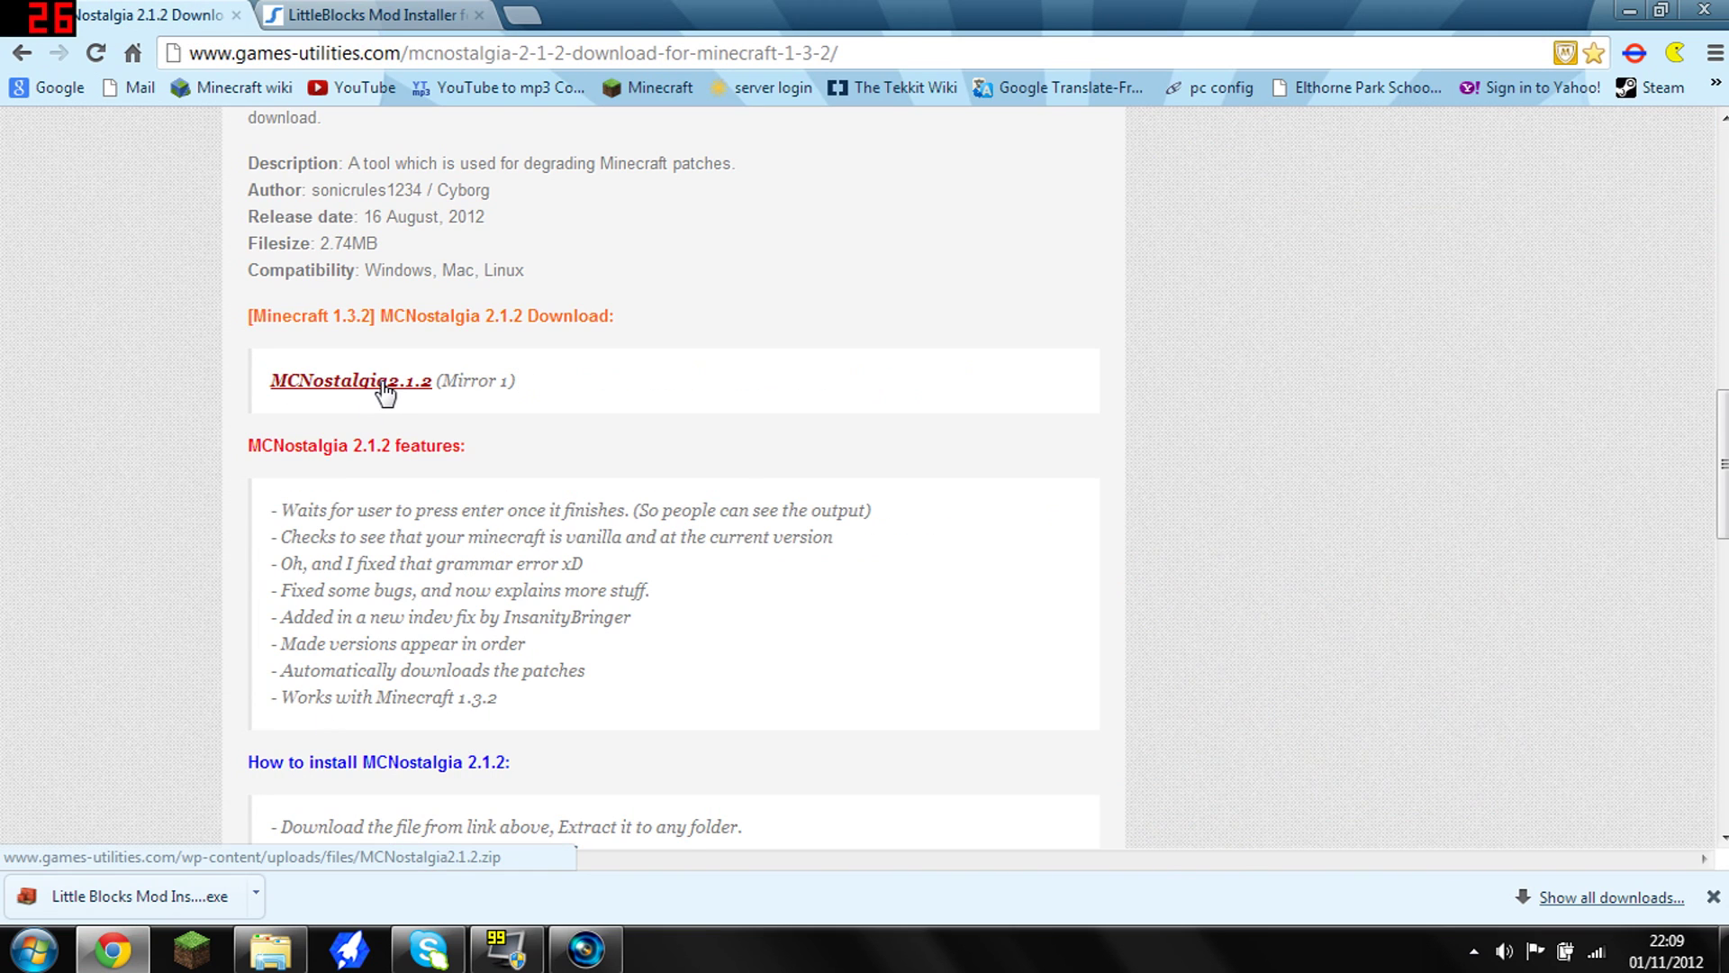
left_click(369, 15)
scroll(629, 398, "down", 15)
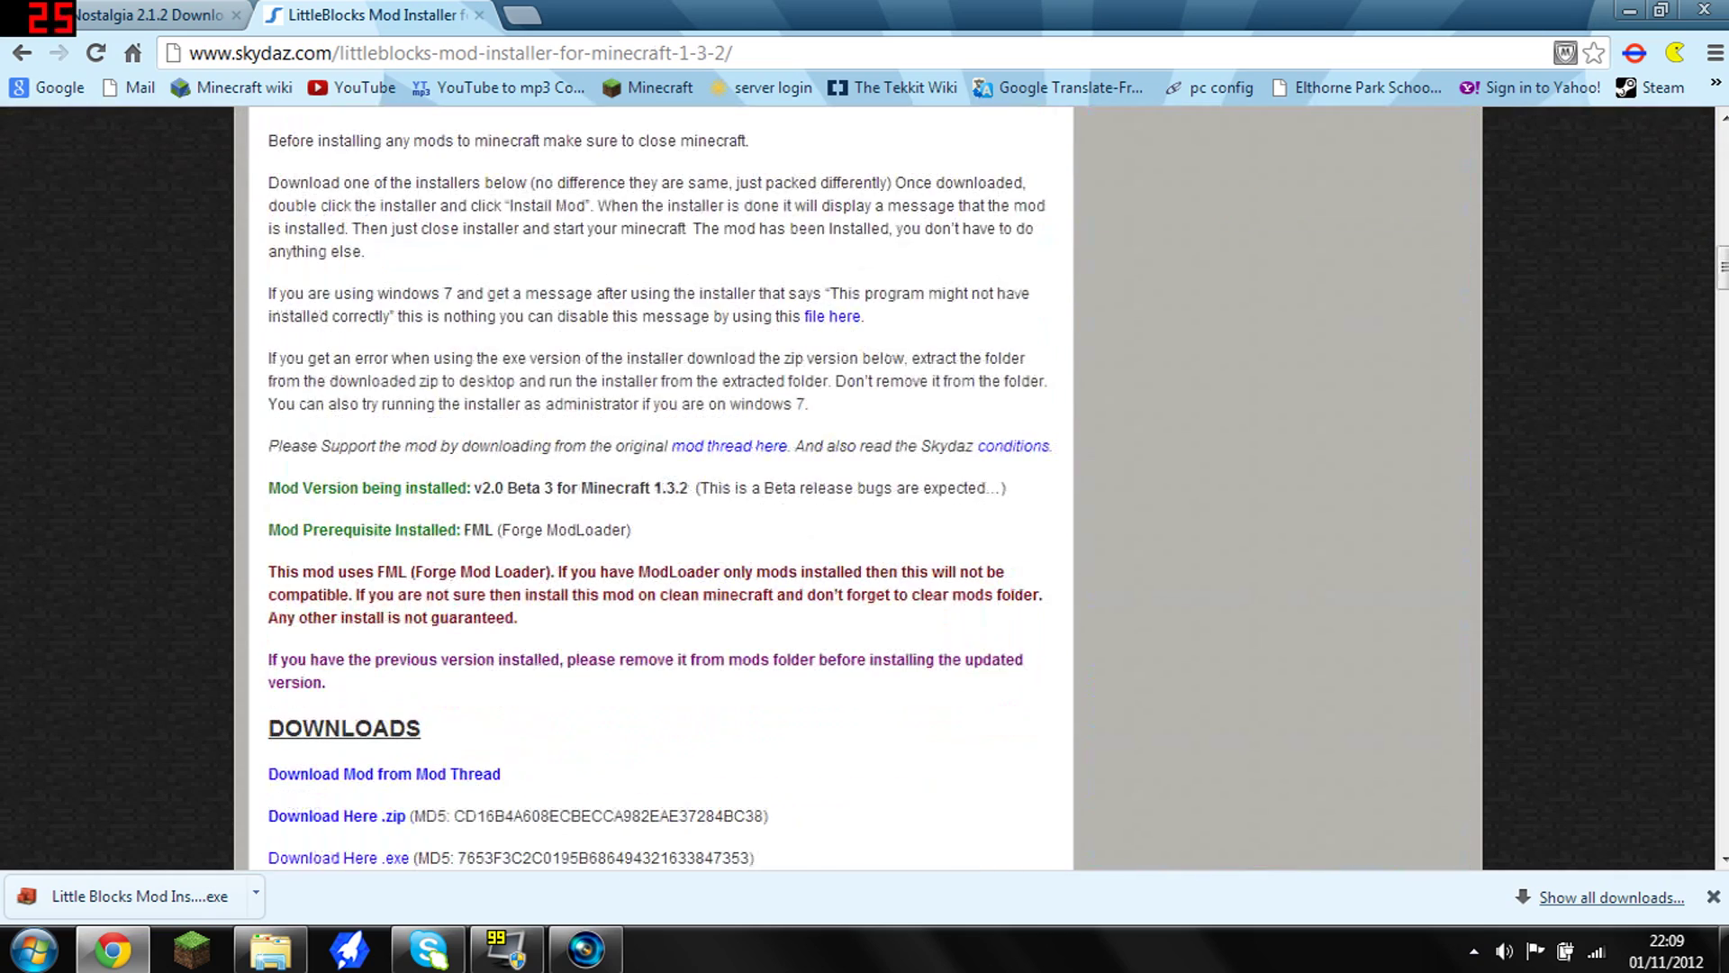
scroll(502, 564, "down", 3)
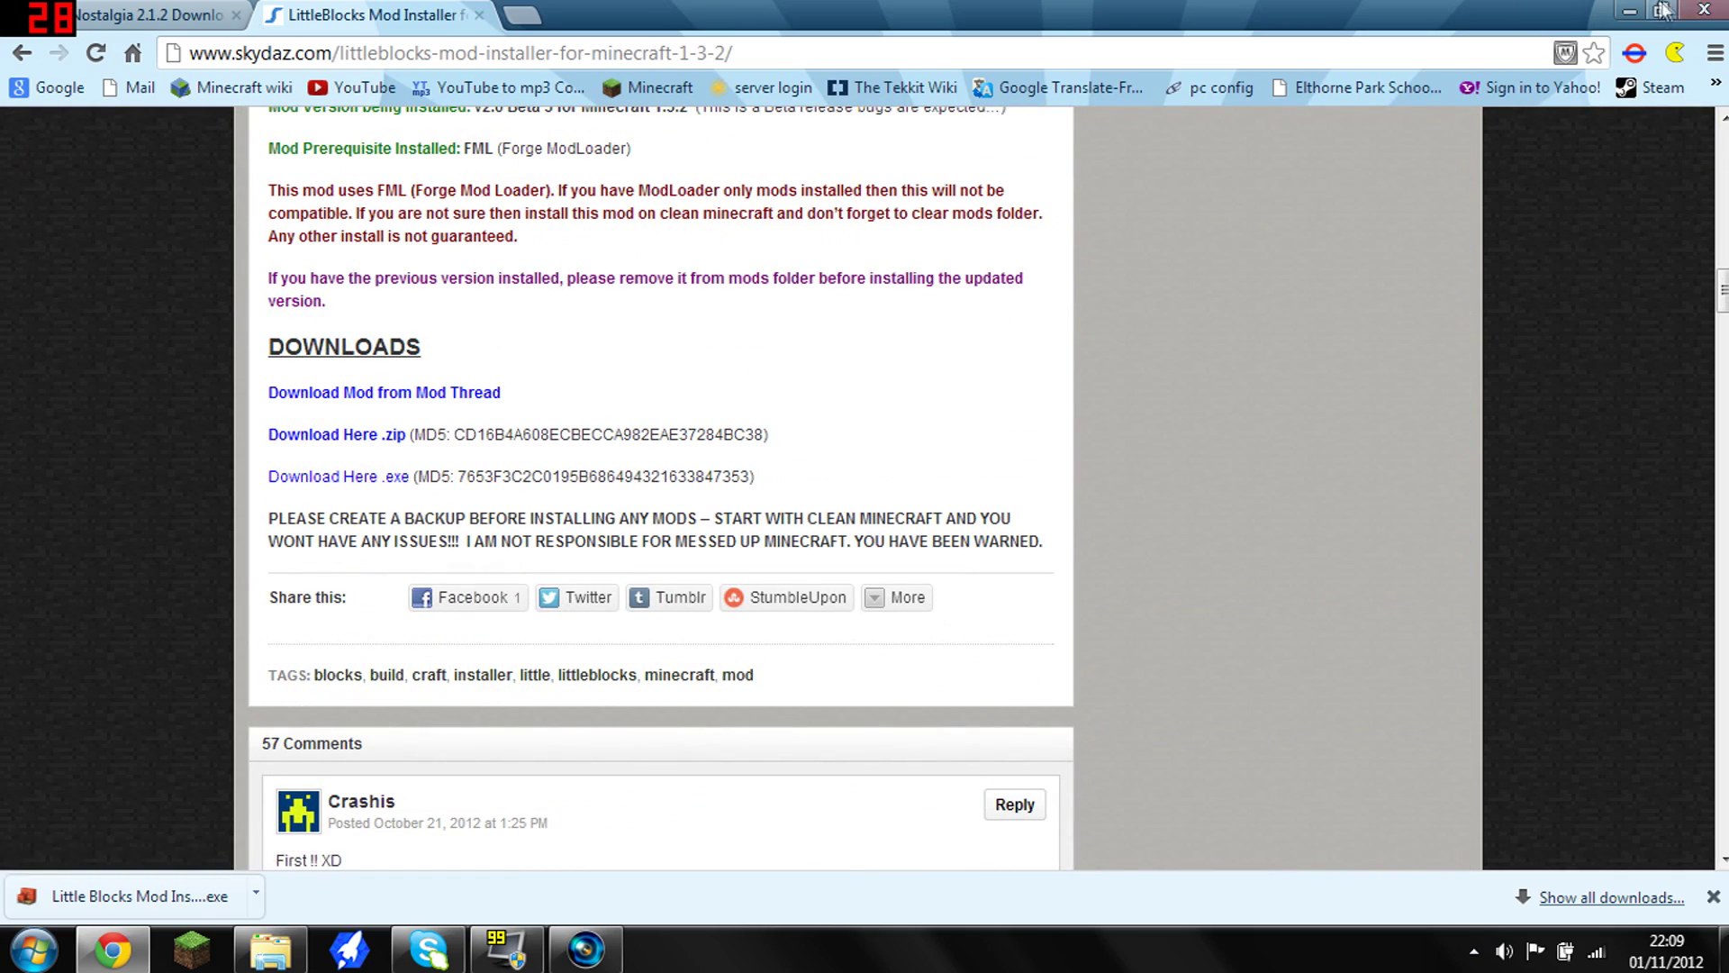
- Minimize the browser and bring up the Downloads folder window, moving it lower to uncover the desktop
left_click(1627, 10)
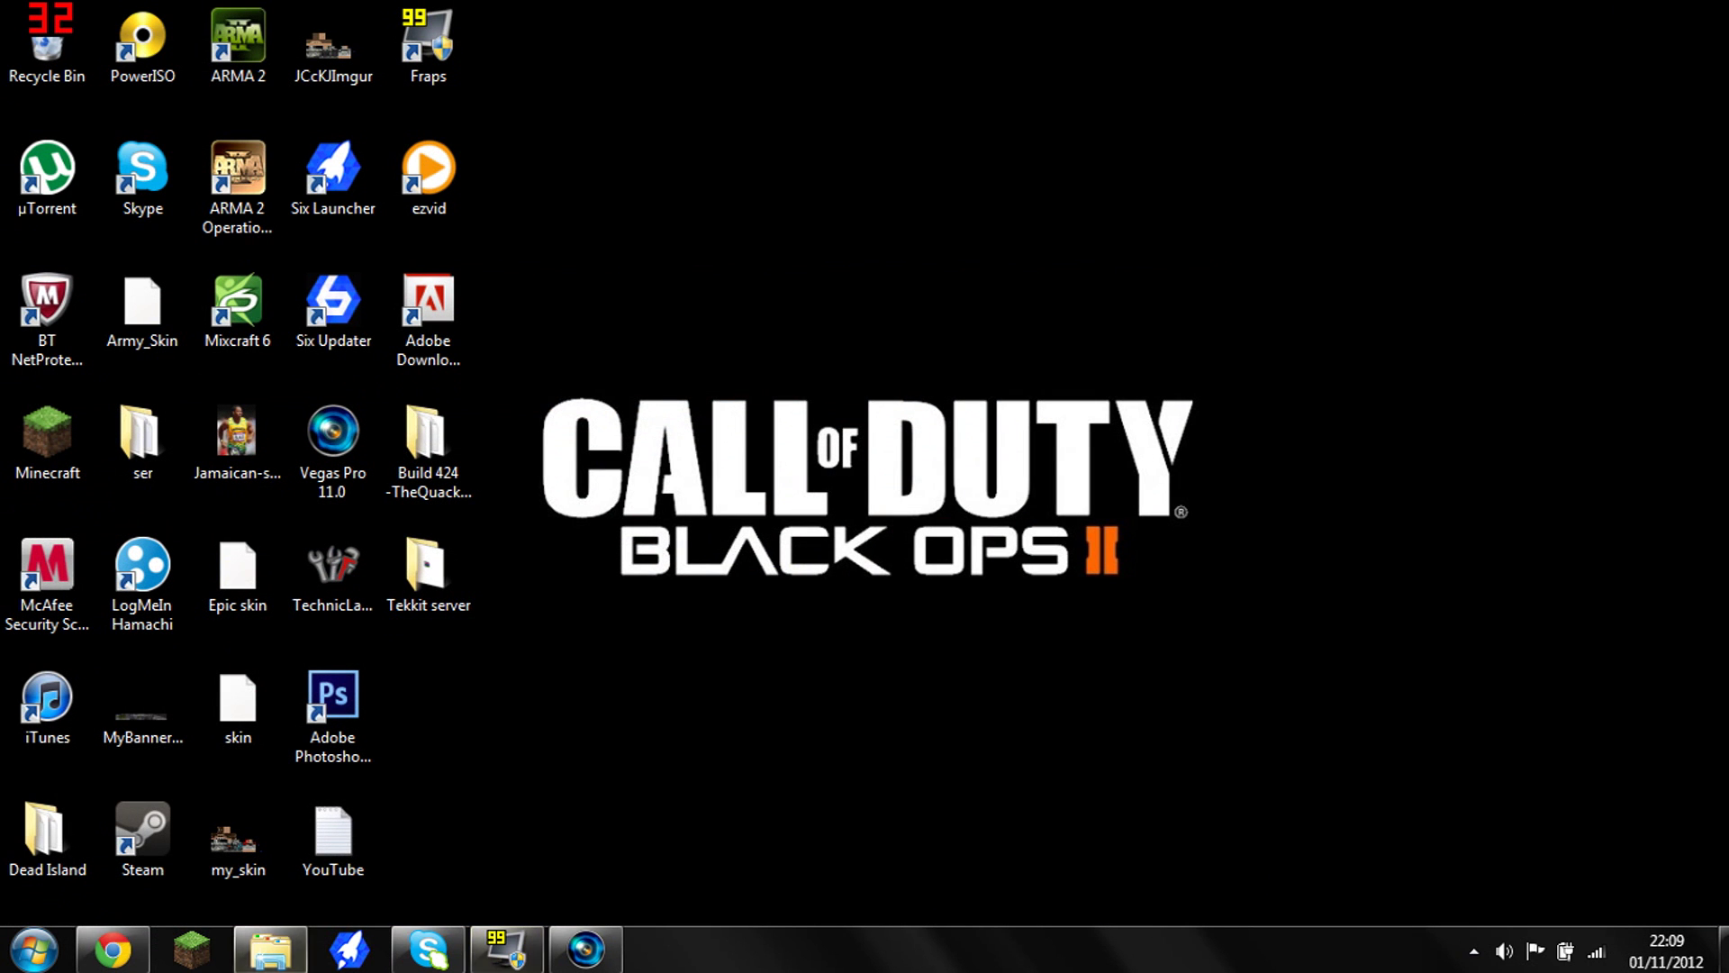
left_click(270, 950)
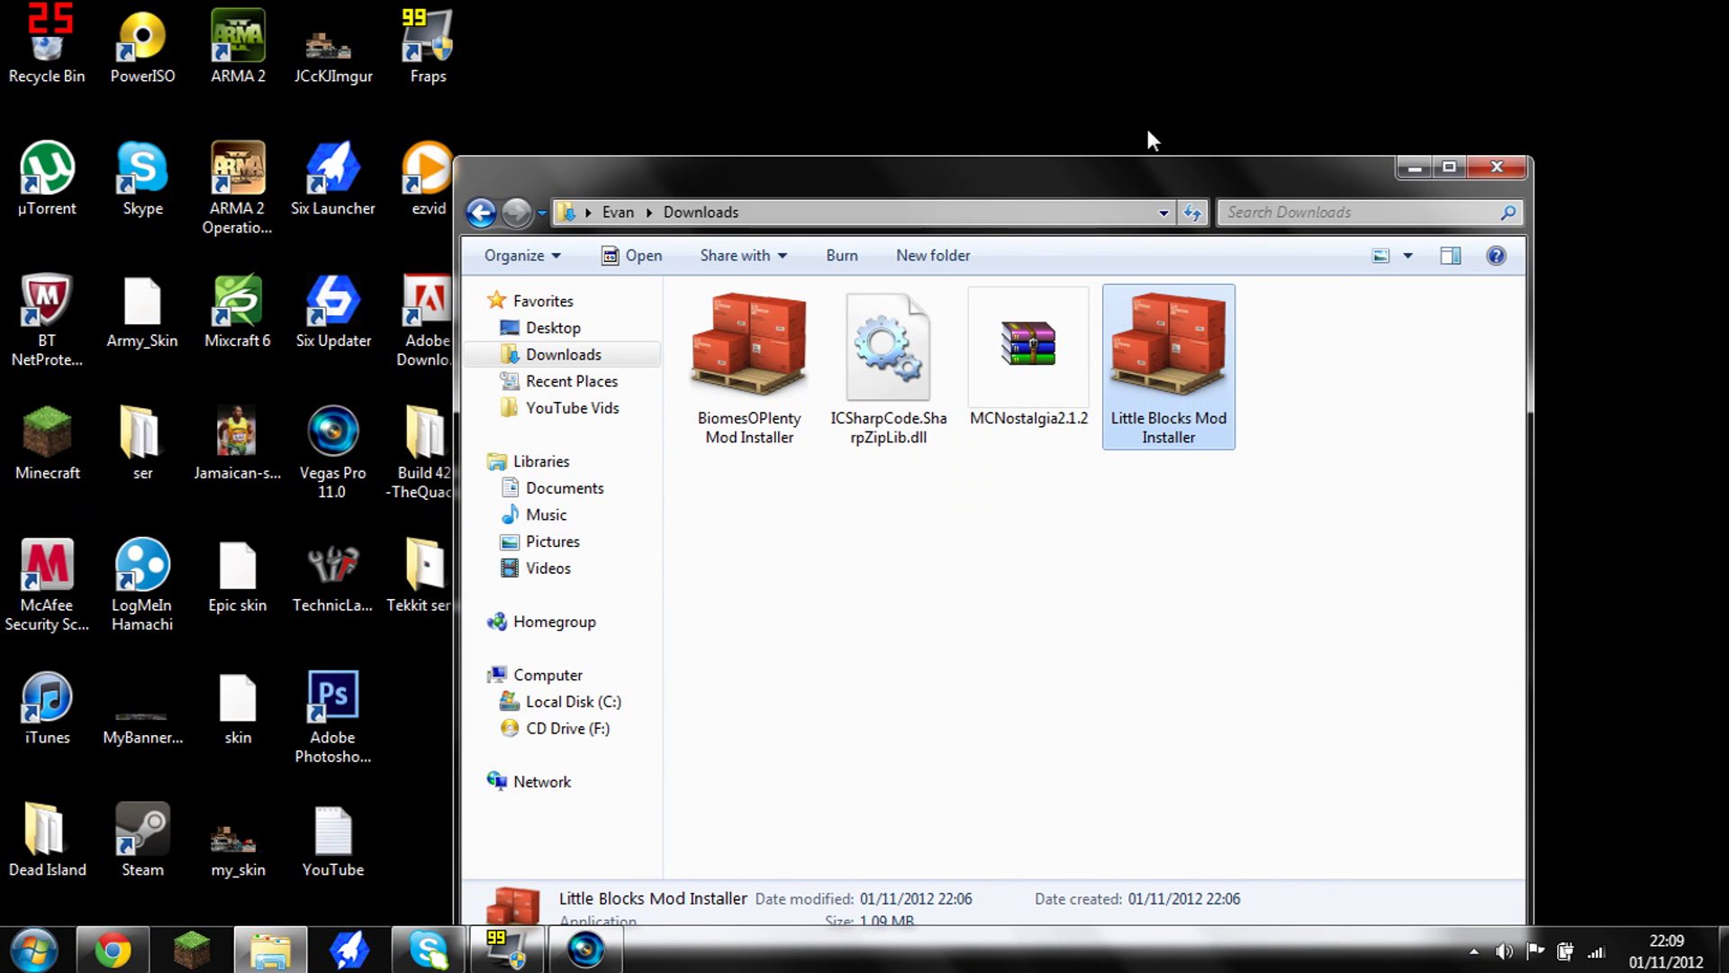
left_click_drag(1092, 171, 1175, 372)
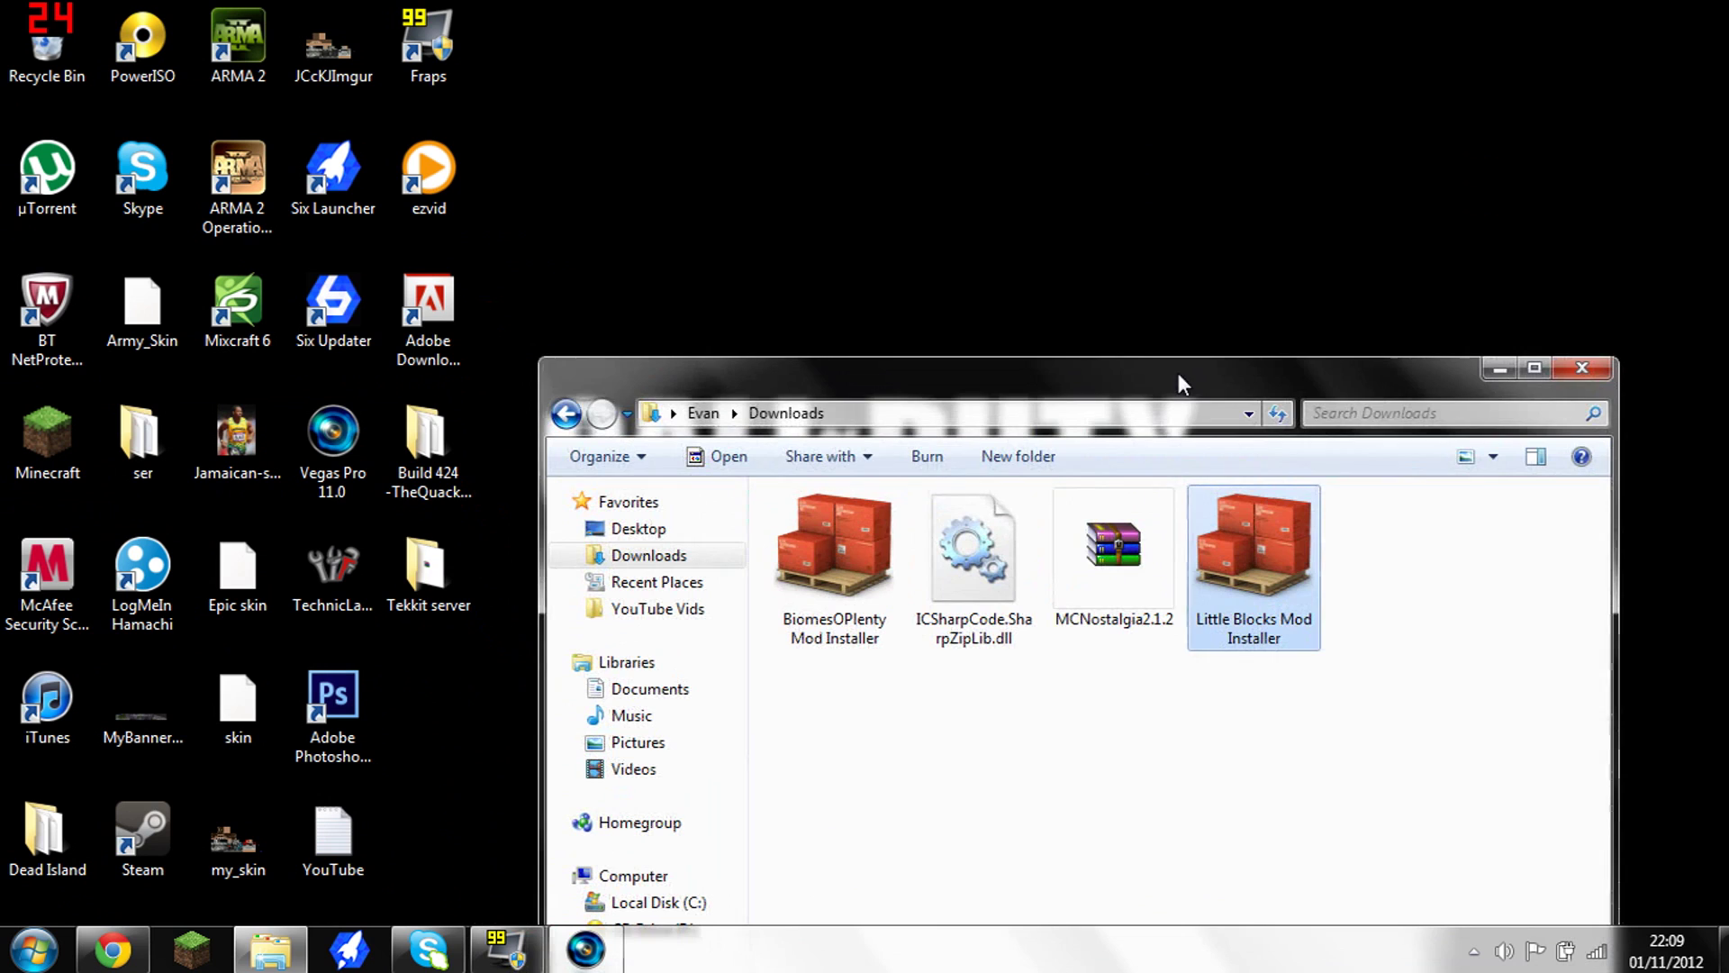
right_click(1049, 83)
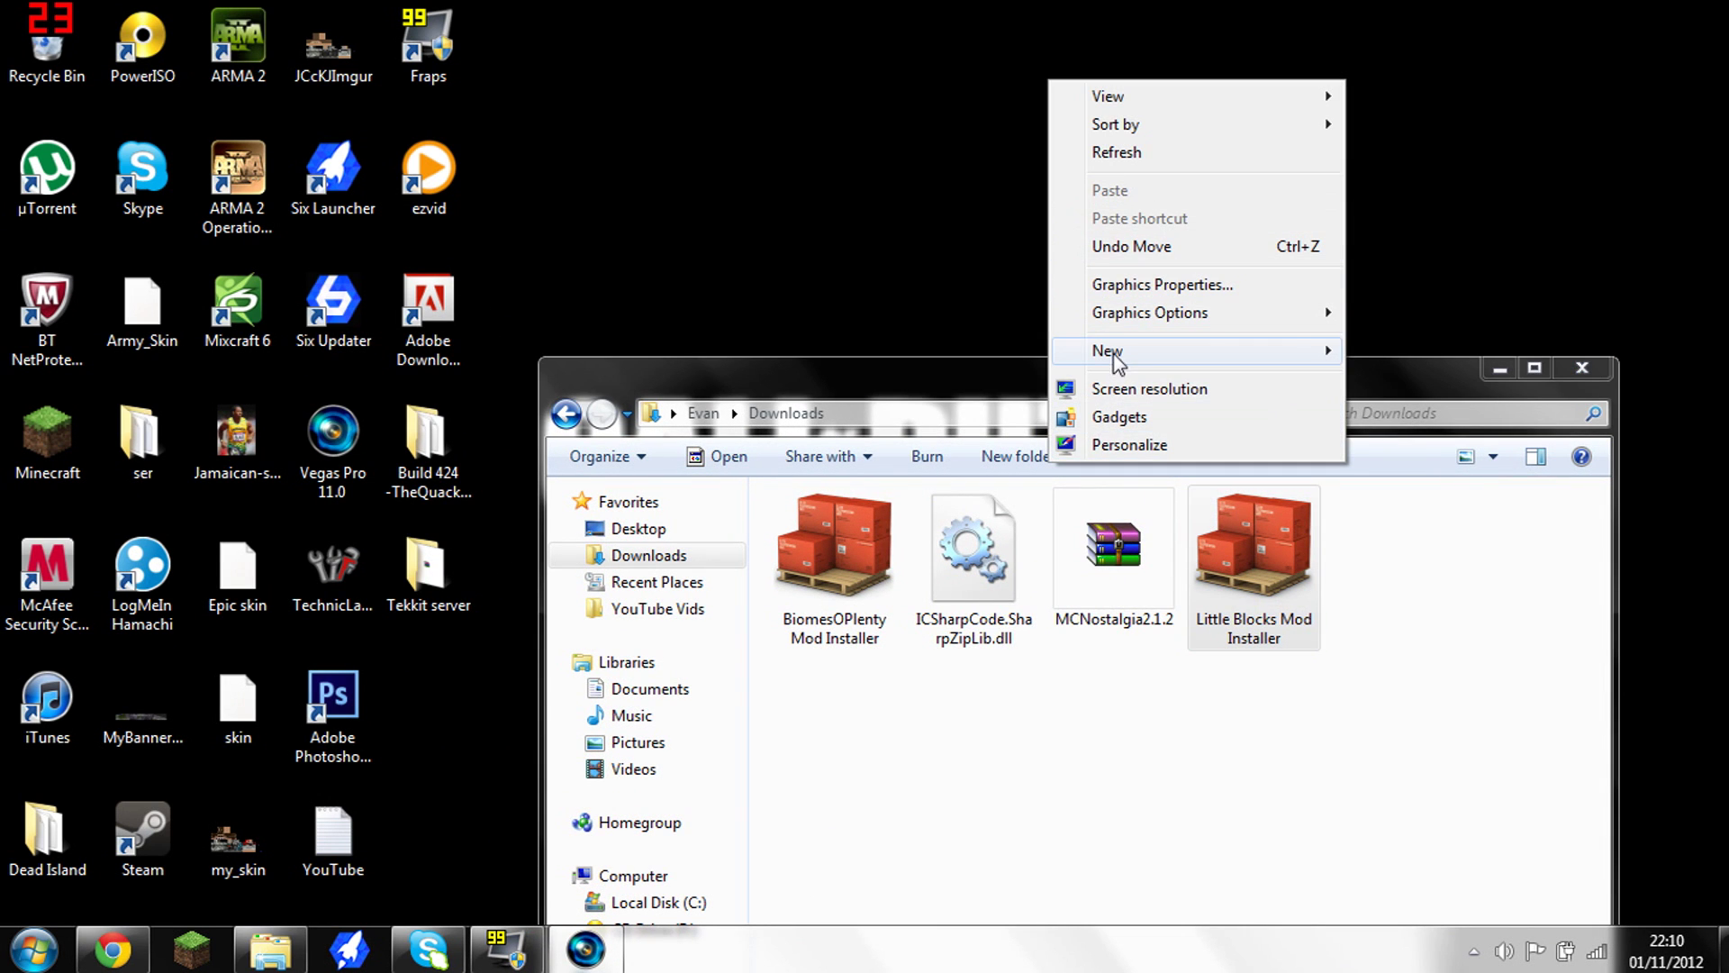
mouse_move(1310, 354)
left_click(1378, 350)
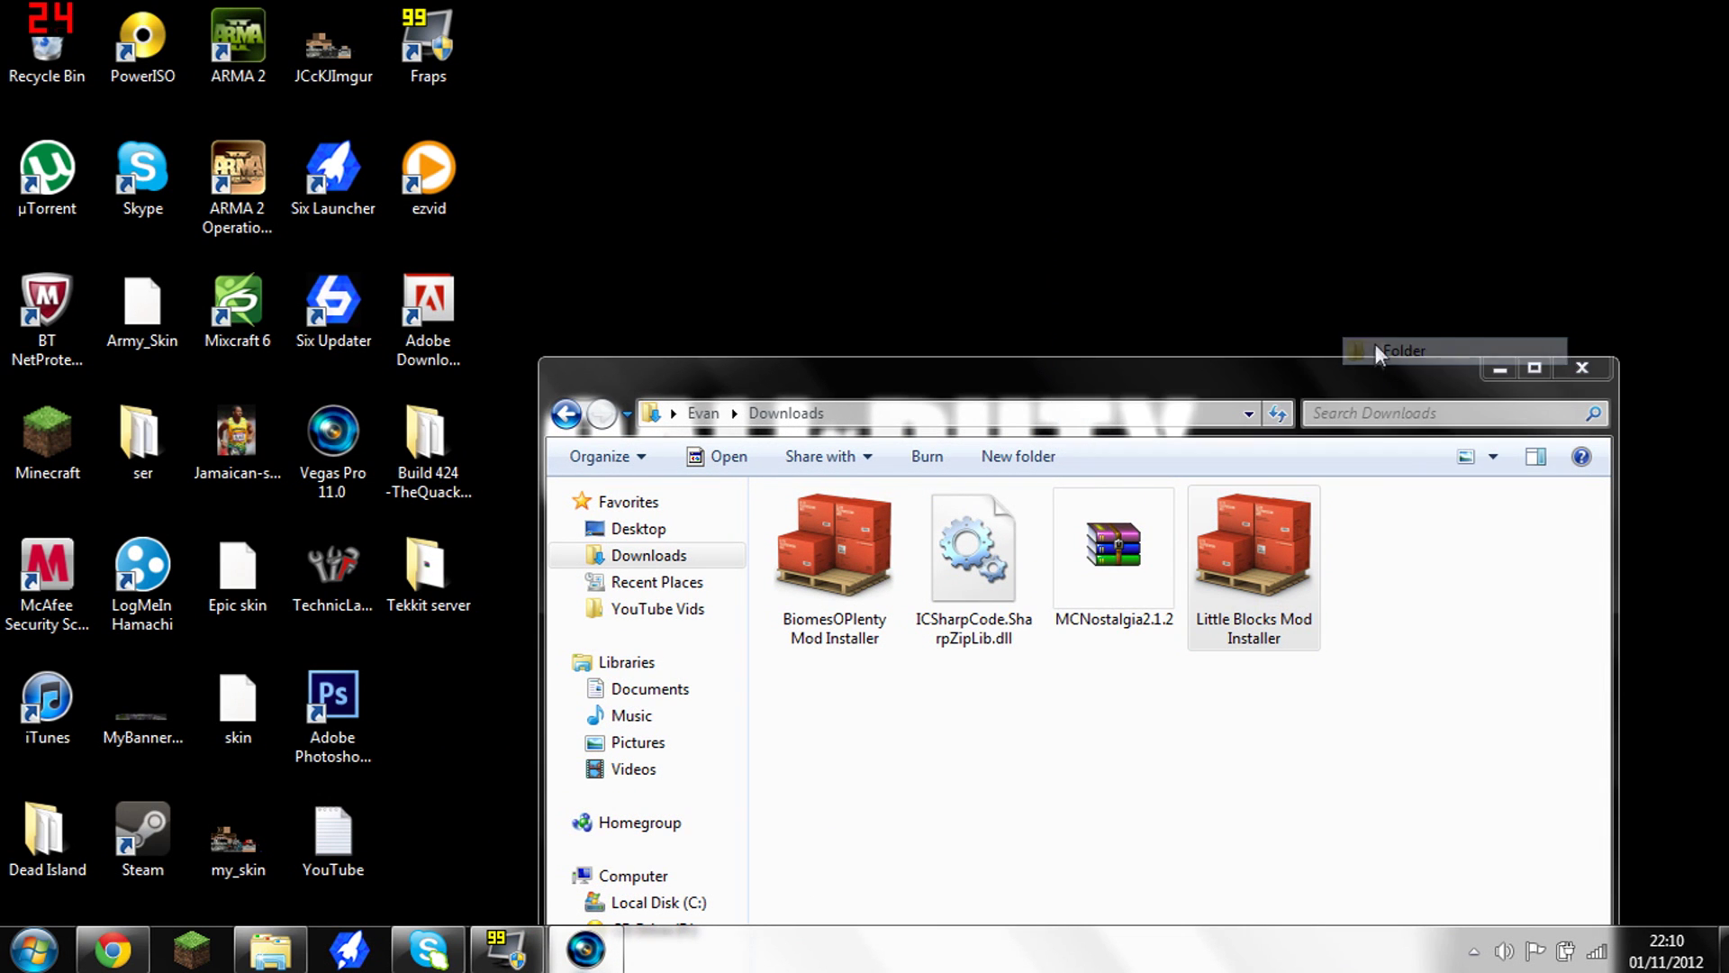
type("M")
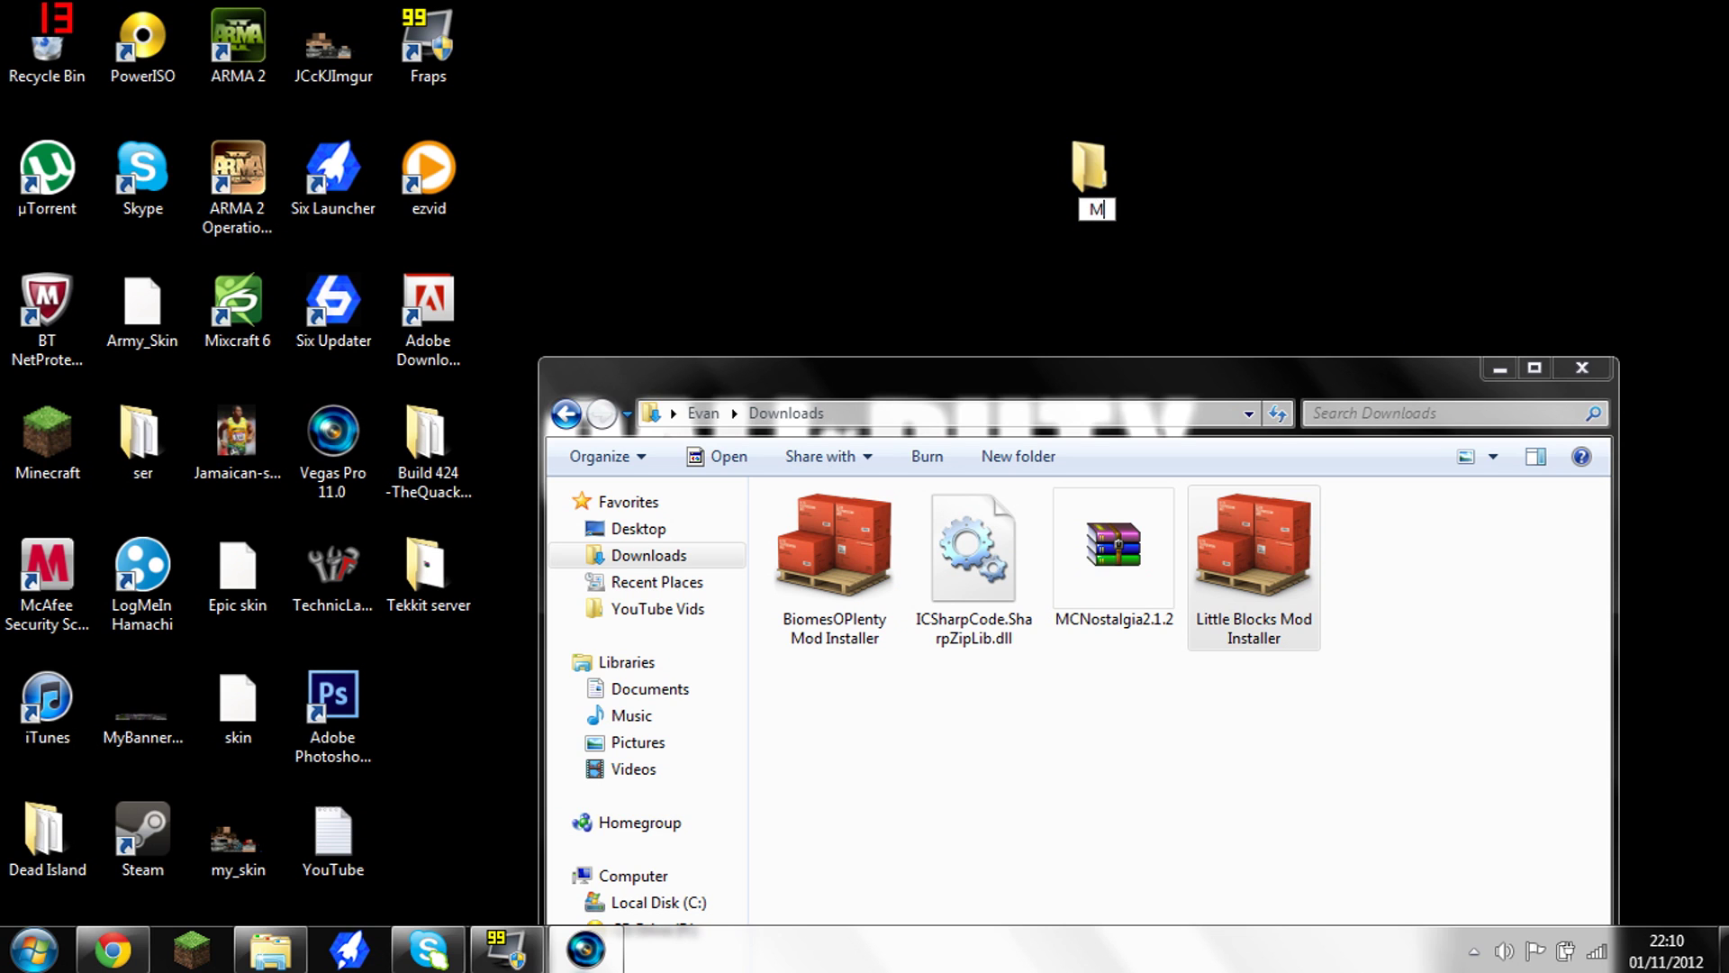
type("CN")
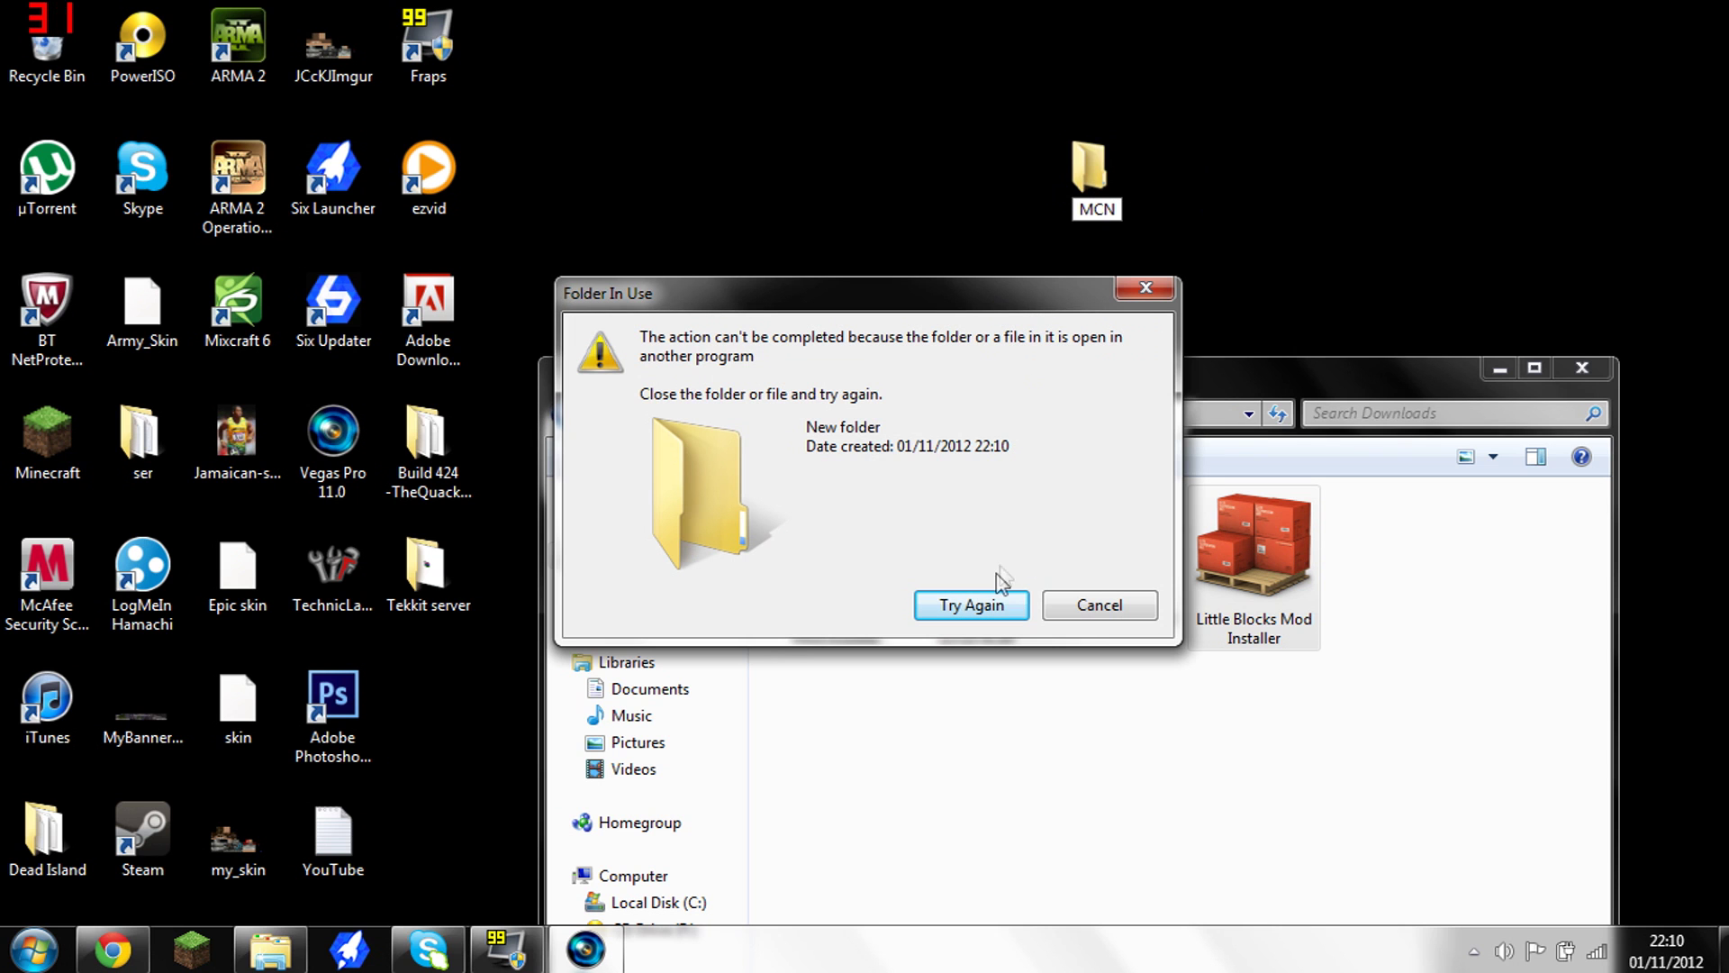
left_click(1108, 607)
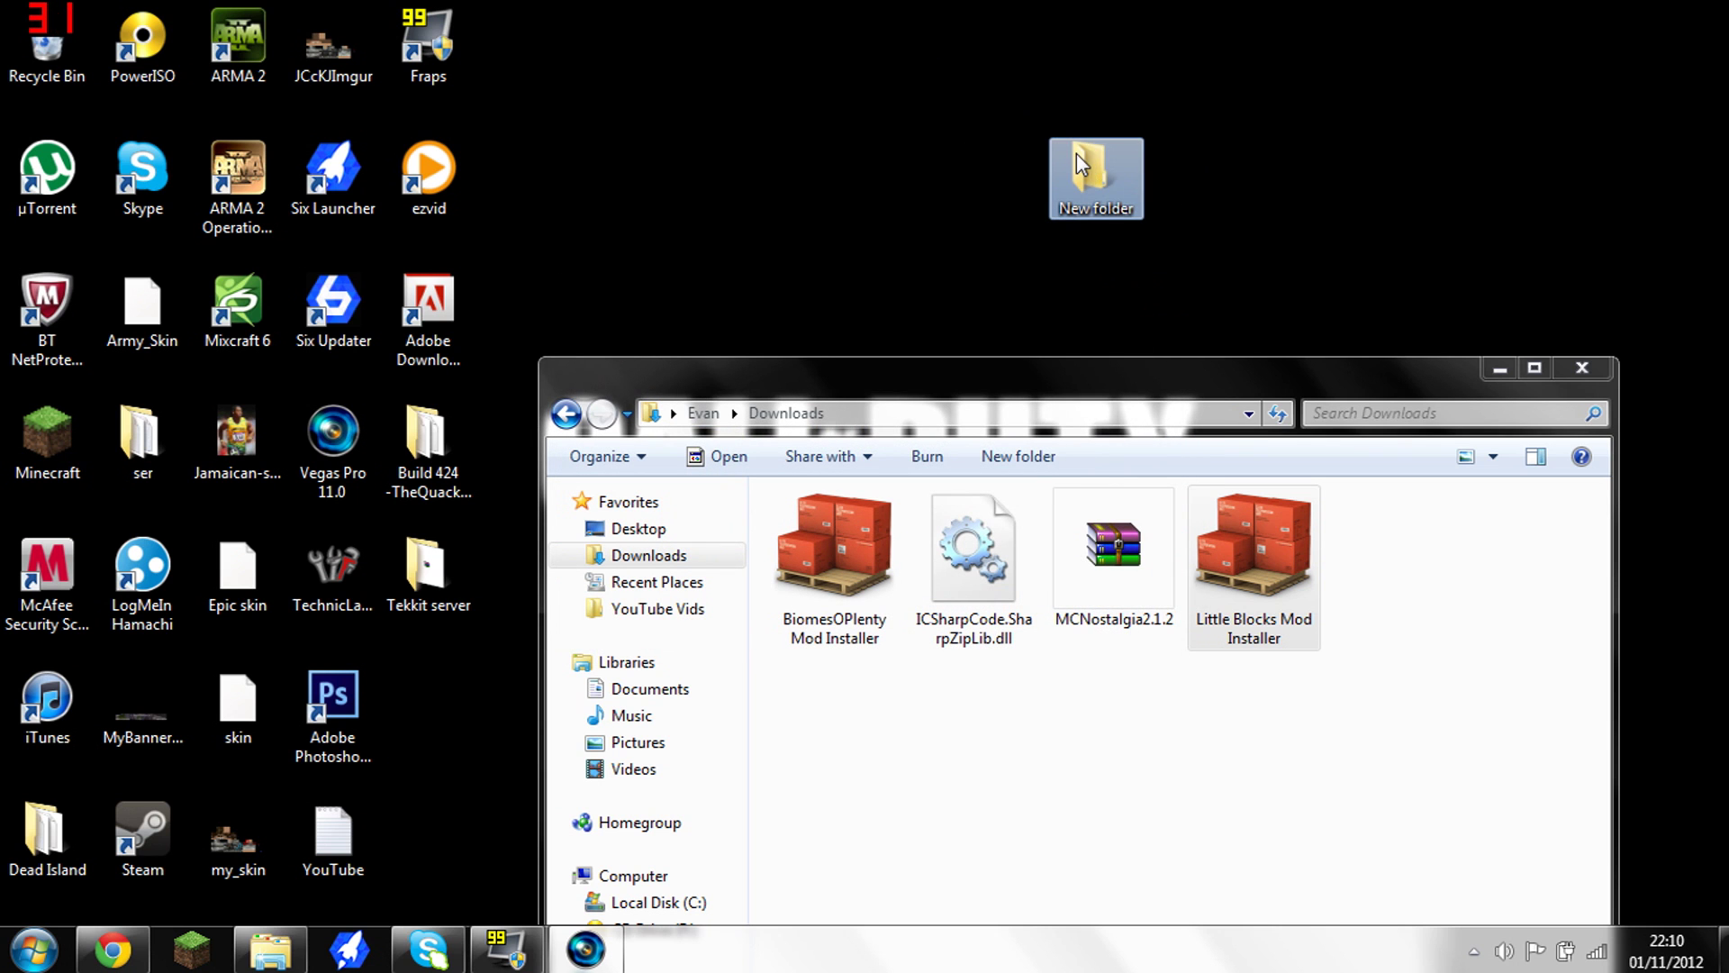
right_click(1081, 162)
left_click(1220, 660)
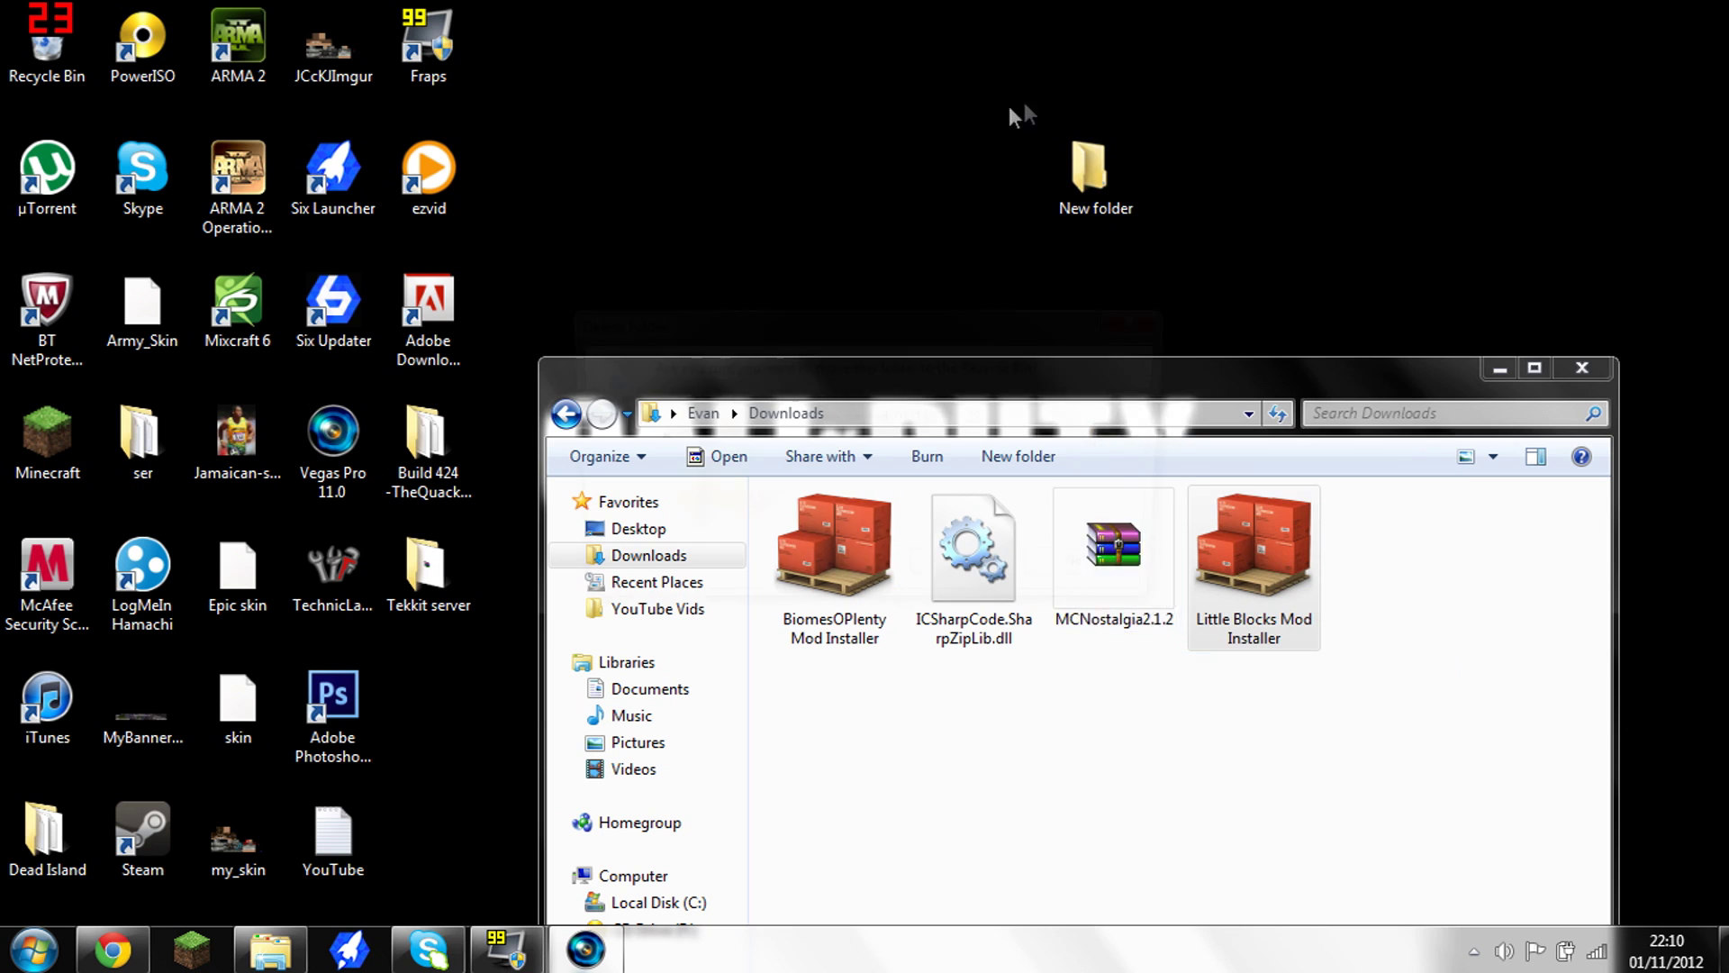
left_click(998, 590)
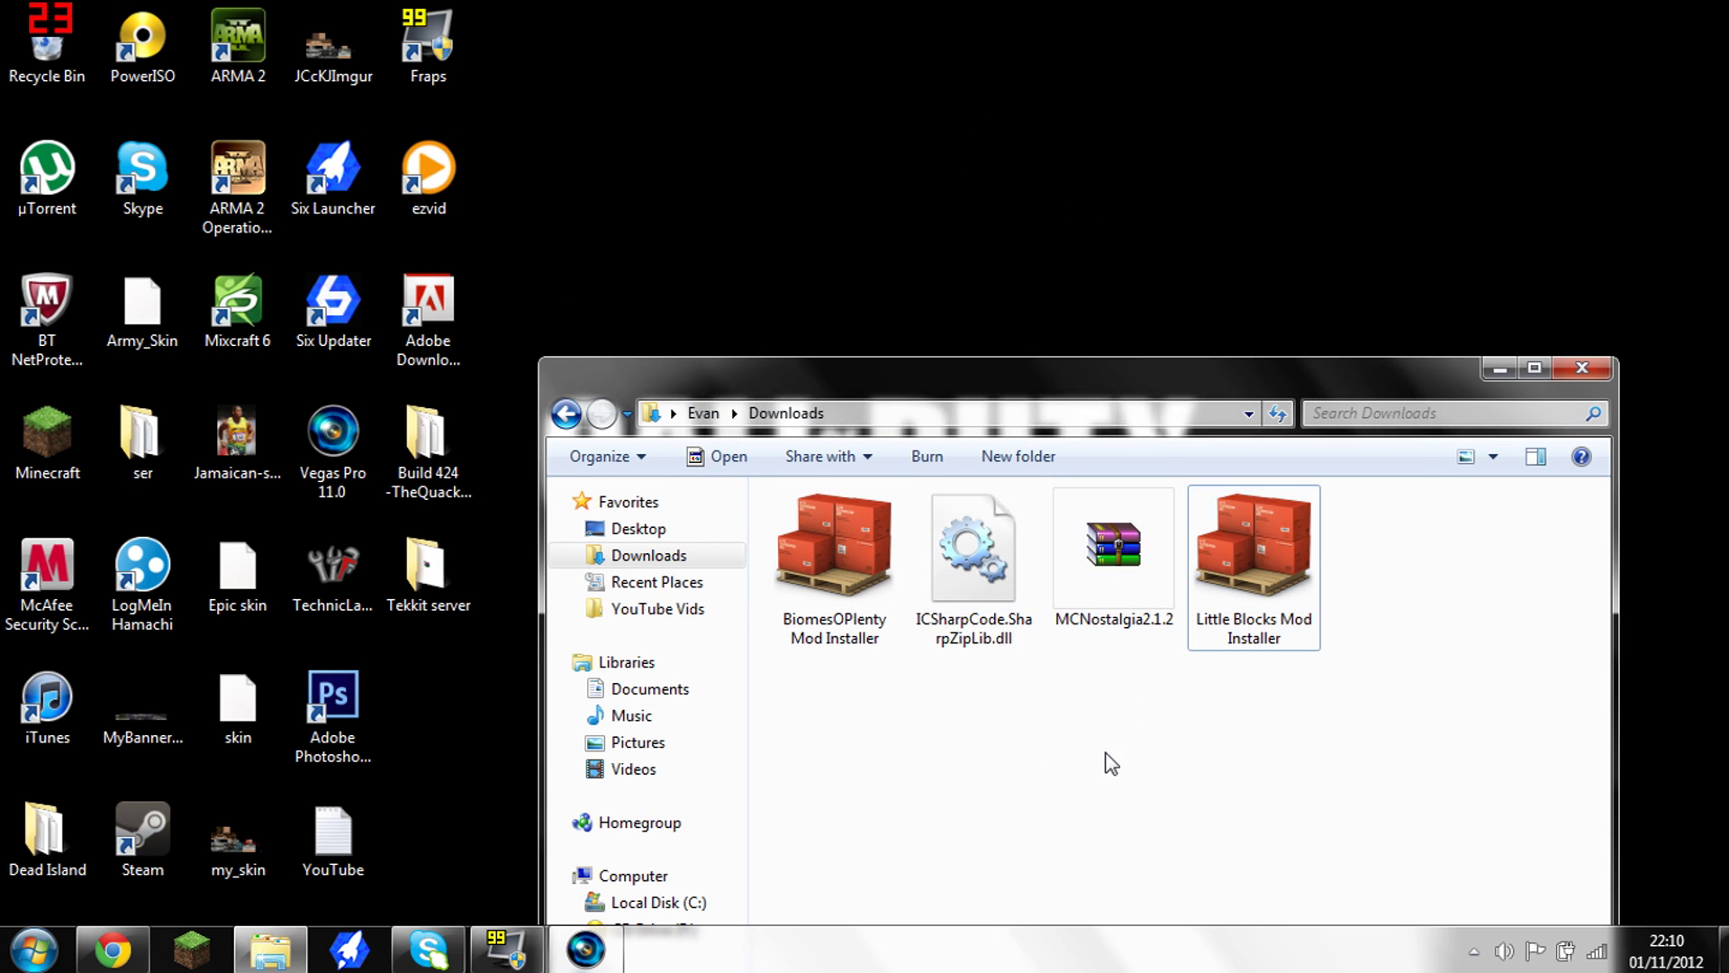
- Create a new folder named MCN inside the Downloads folder
right_click(1111, 672)
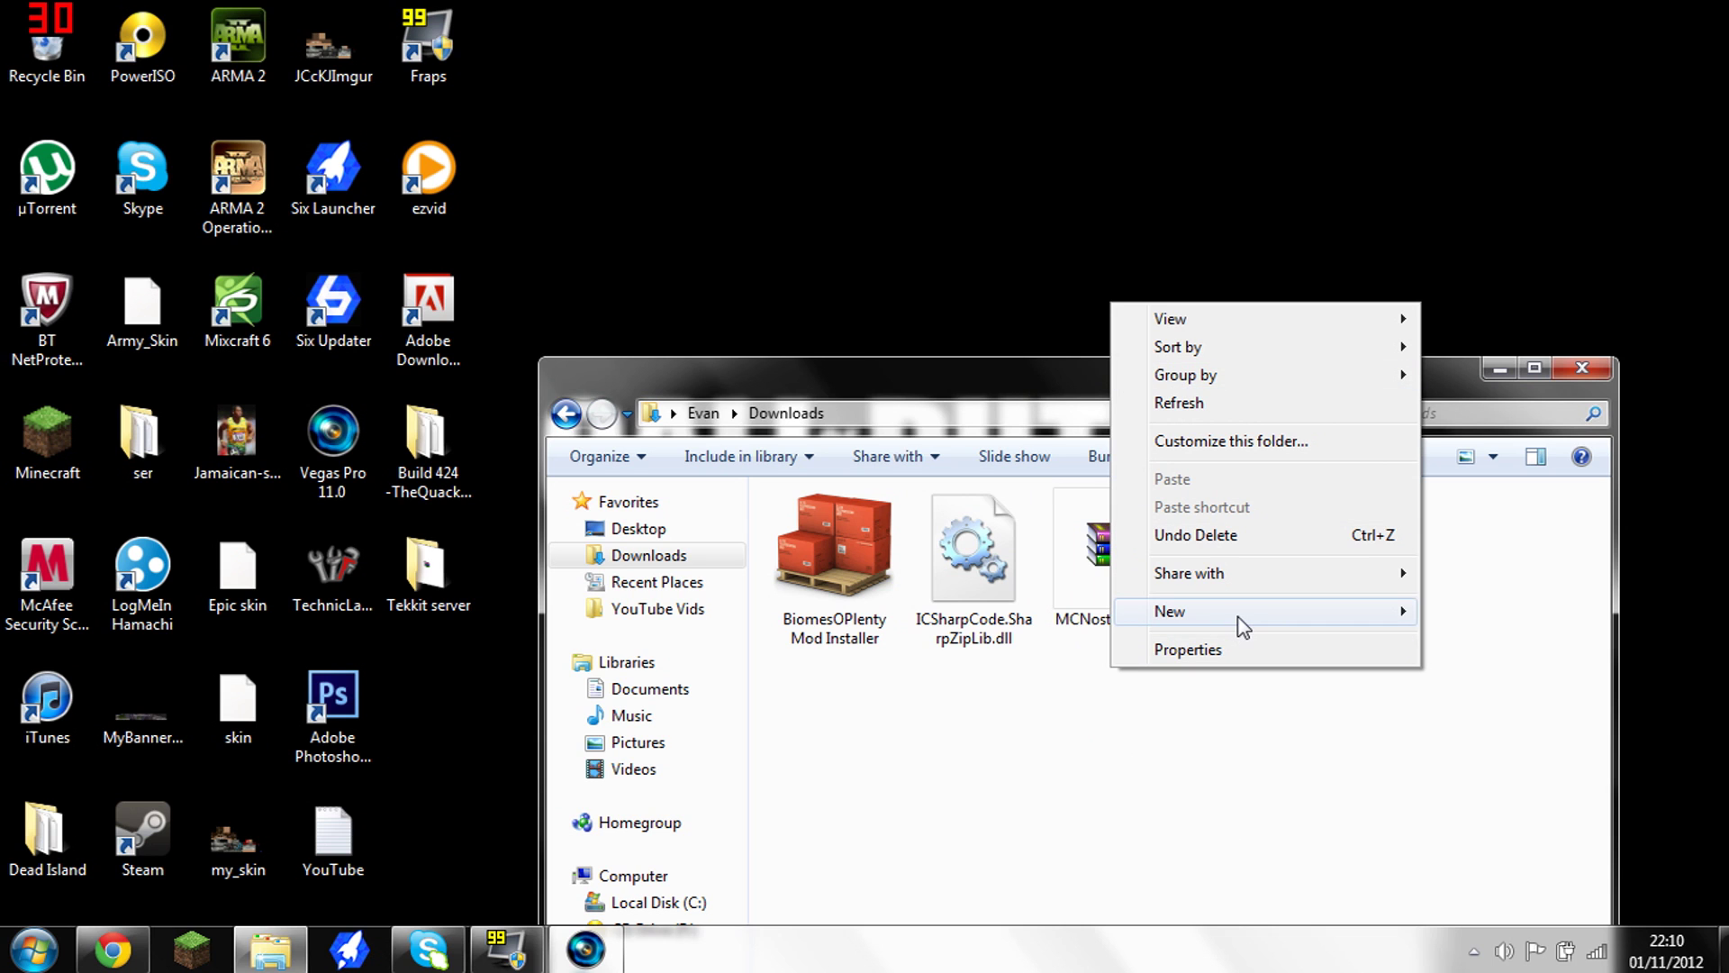
mouse_move(1242, 626)
left_click(1441, 718)
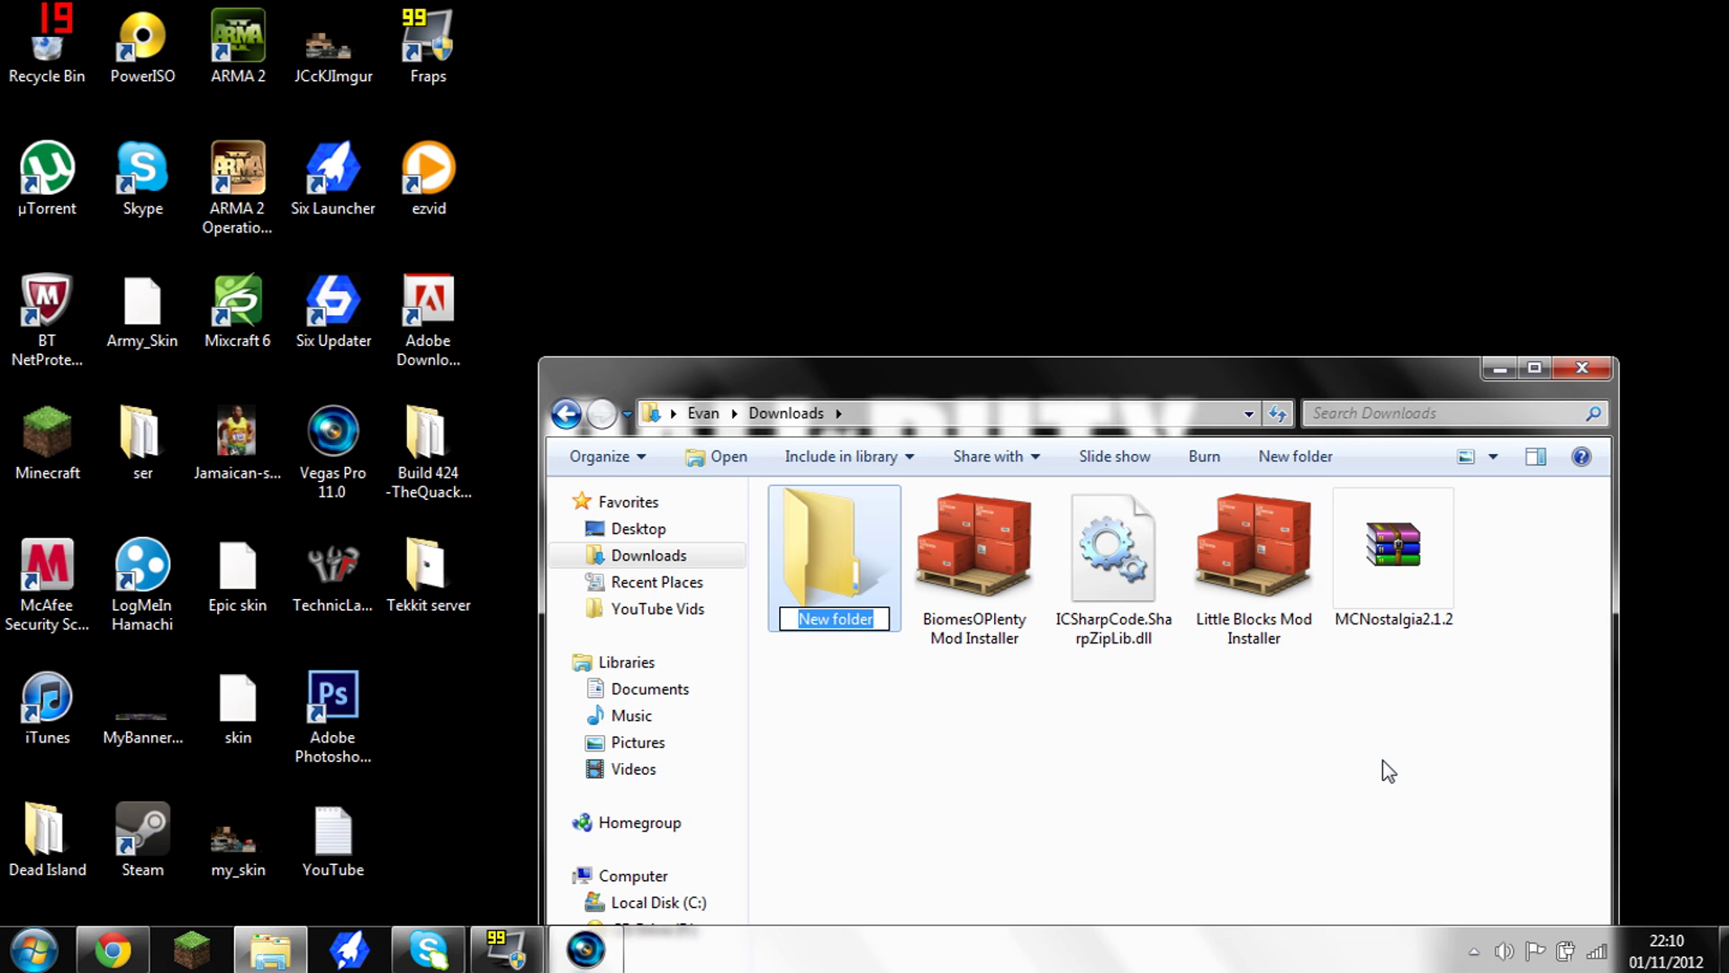
key("BackSpace")
type("MC")
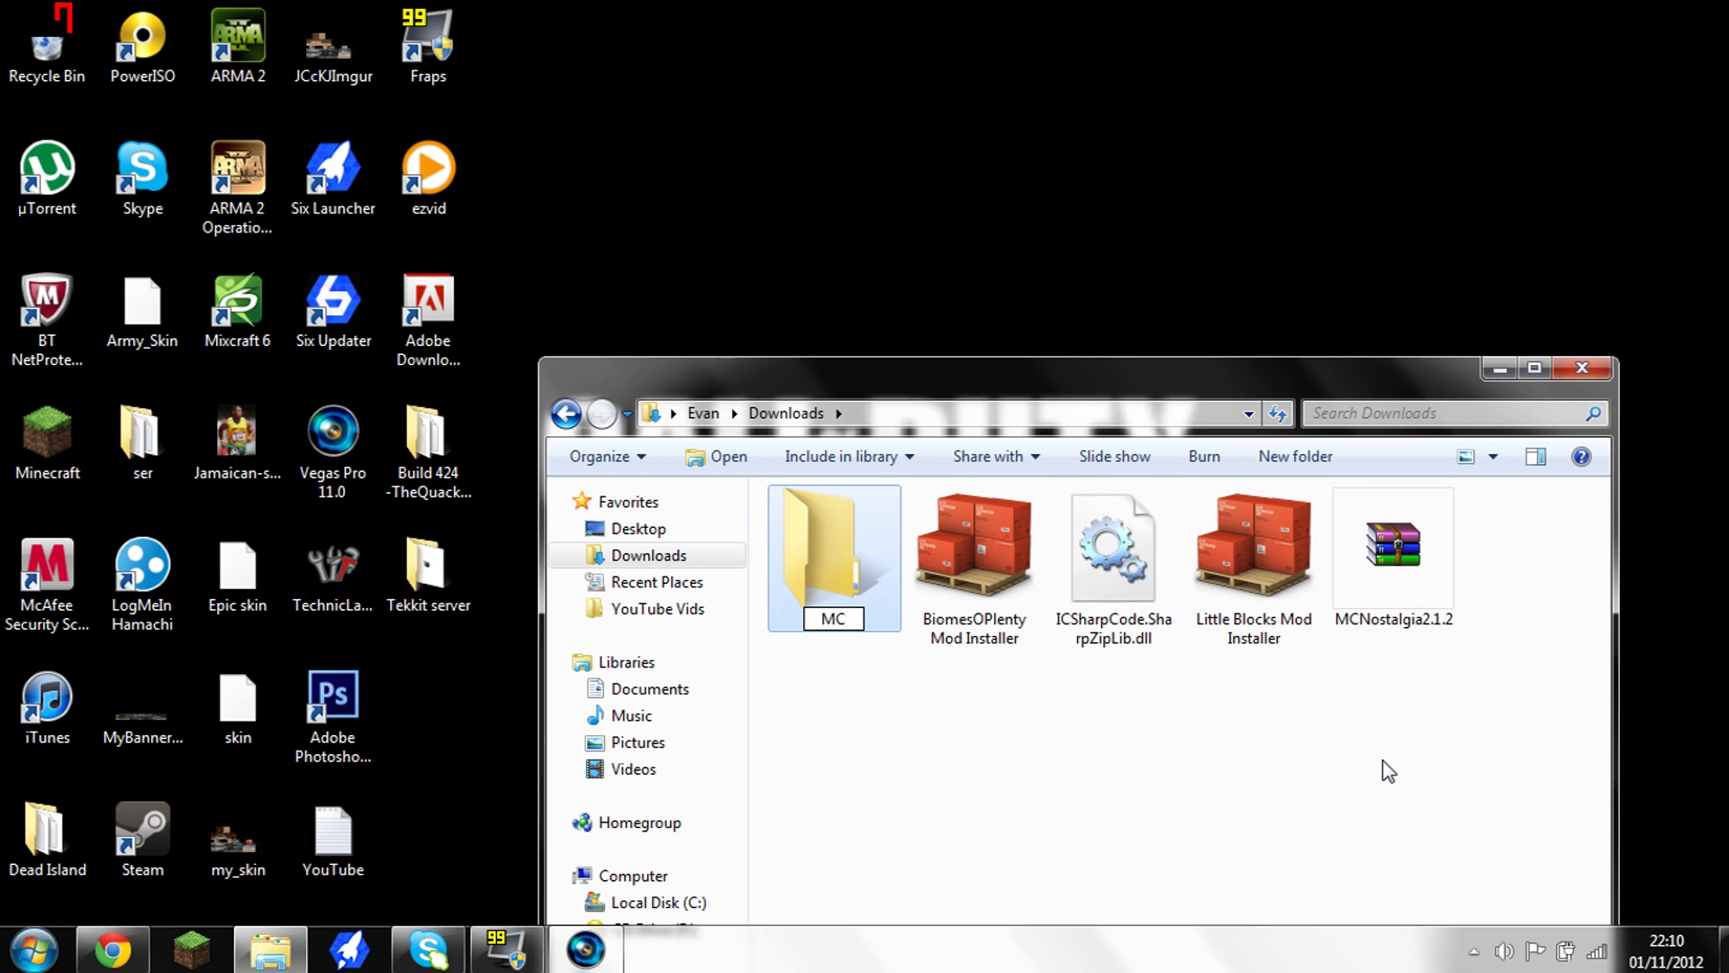
type("N")
left_click(1382, 758)
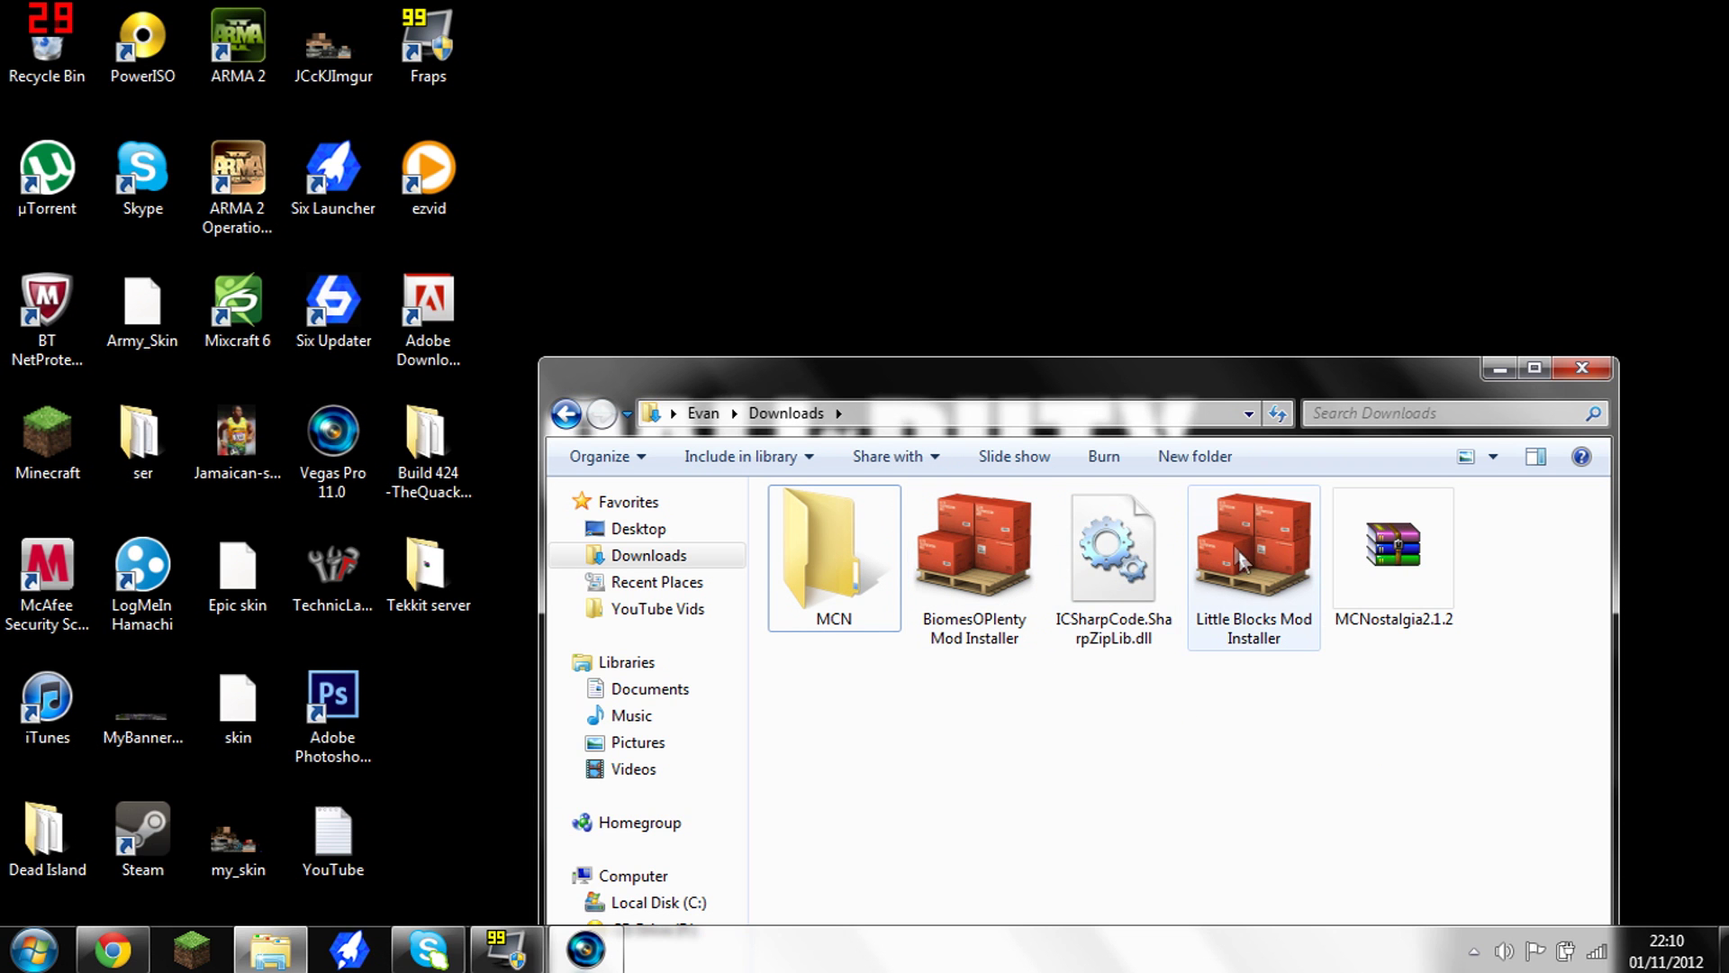
- Open the MCNostalgia2.1.2 archive, dismiss the licence reminder, and place the archive and Downloads windows side by side
double_click(1391, 549)
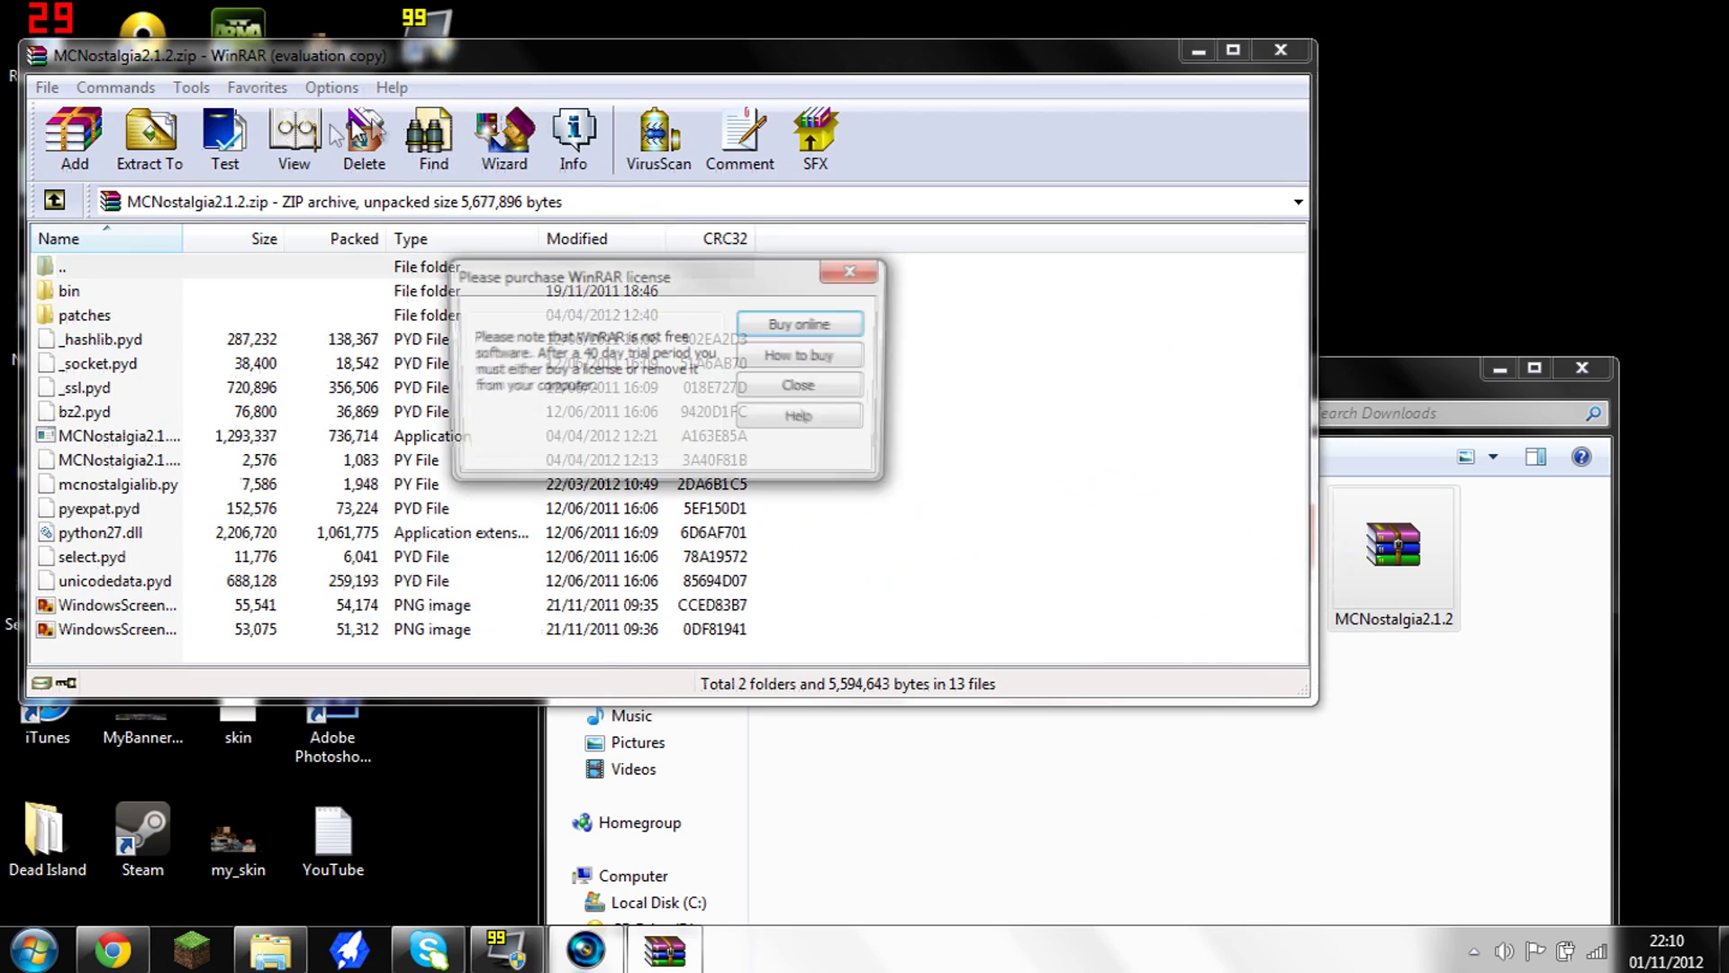
left_click(800, 386)
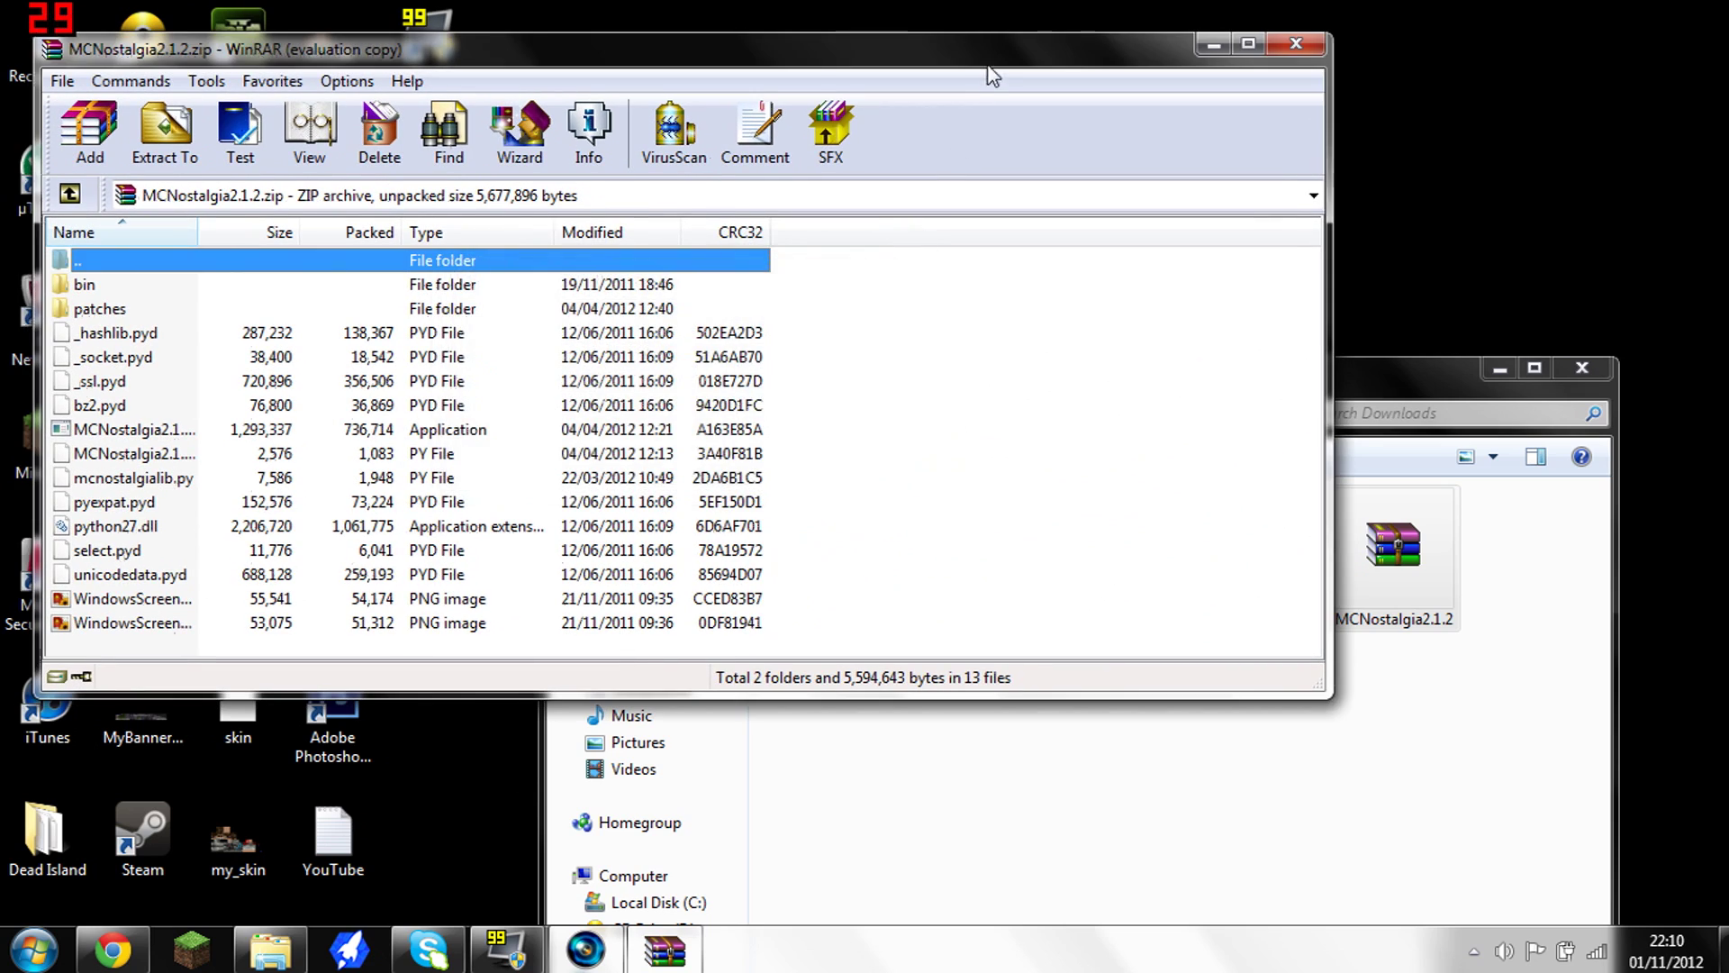
left_click_drag(890, 71, 2, 270)
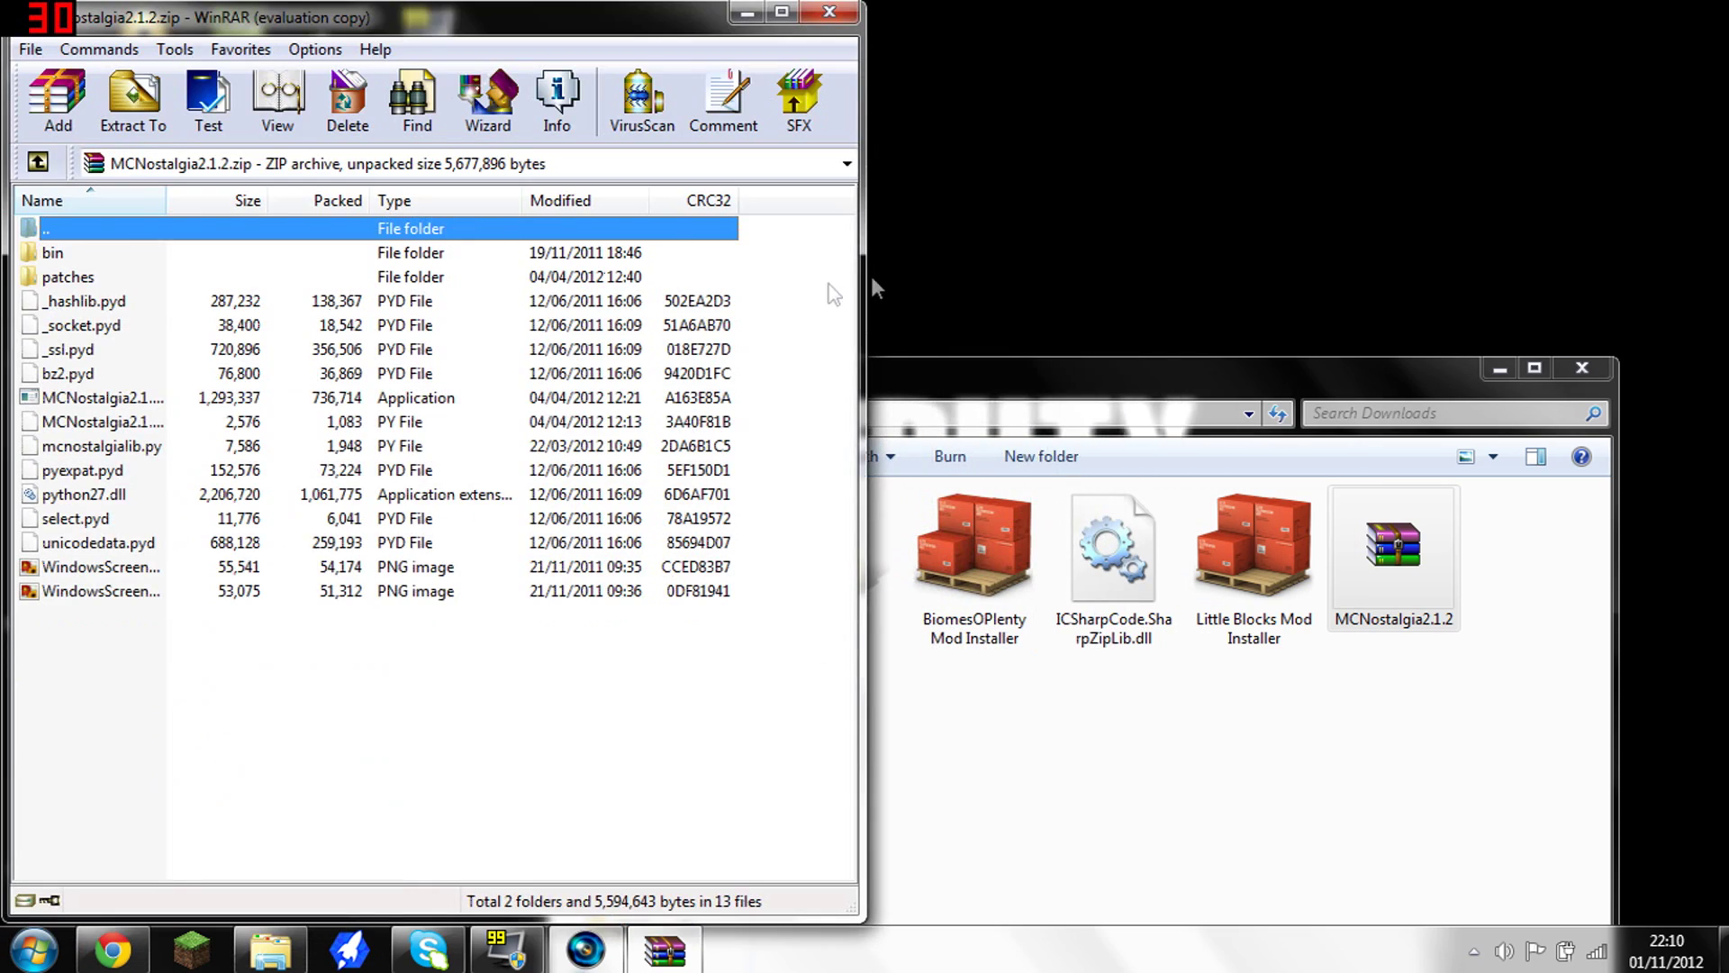
left_click_drag(1084, 387, 1727, 360)
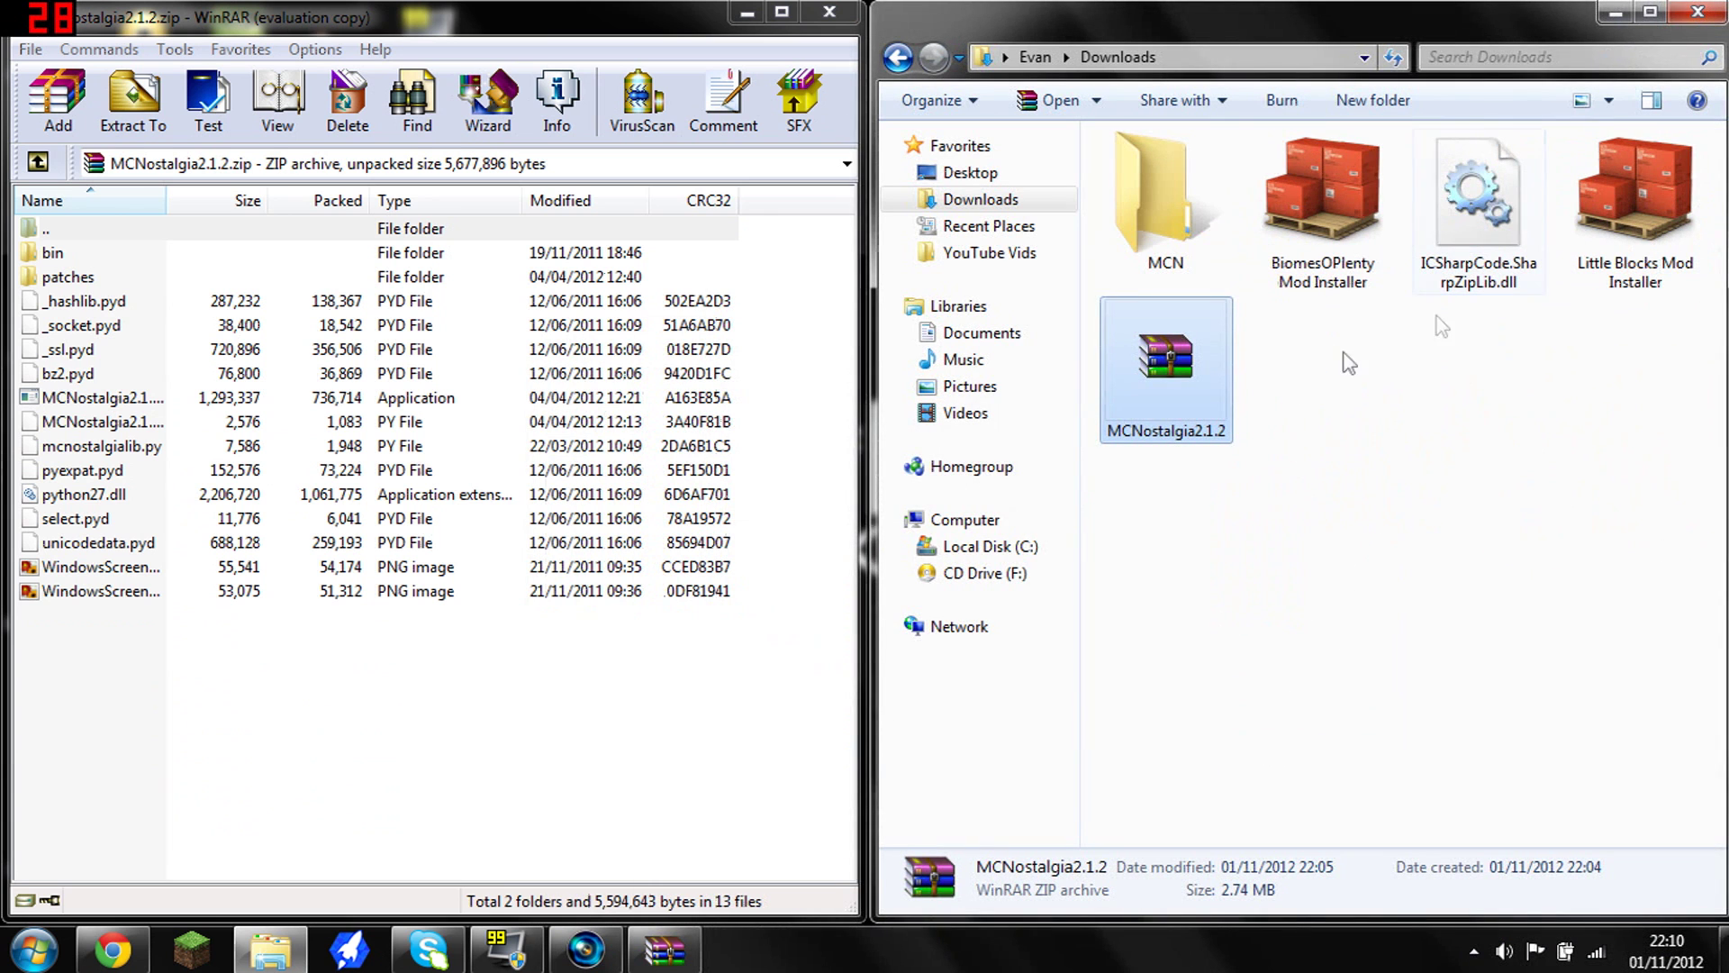
- Extract all files and folders of the MCNostalgia2.1.2 archive into the MCN folder and close the archive
left_click_drag(217, 647, 176, 244)
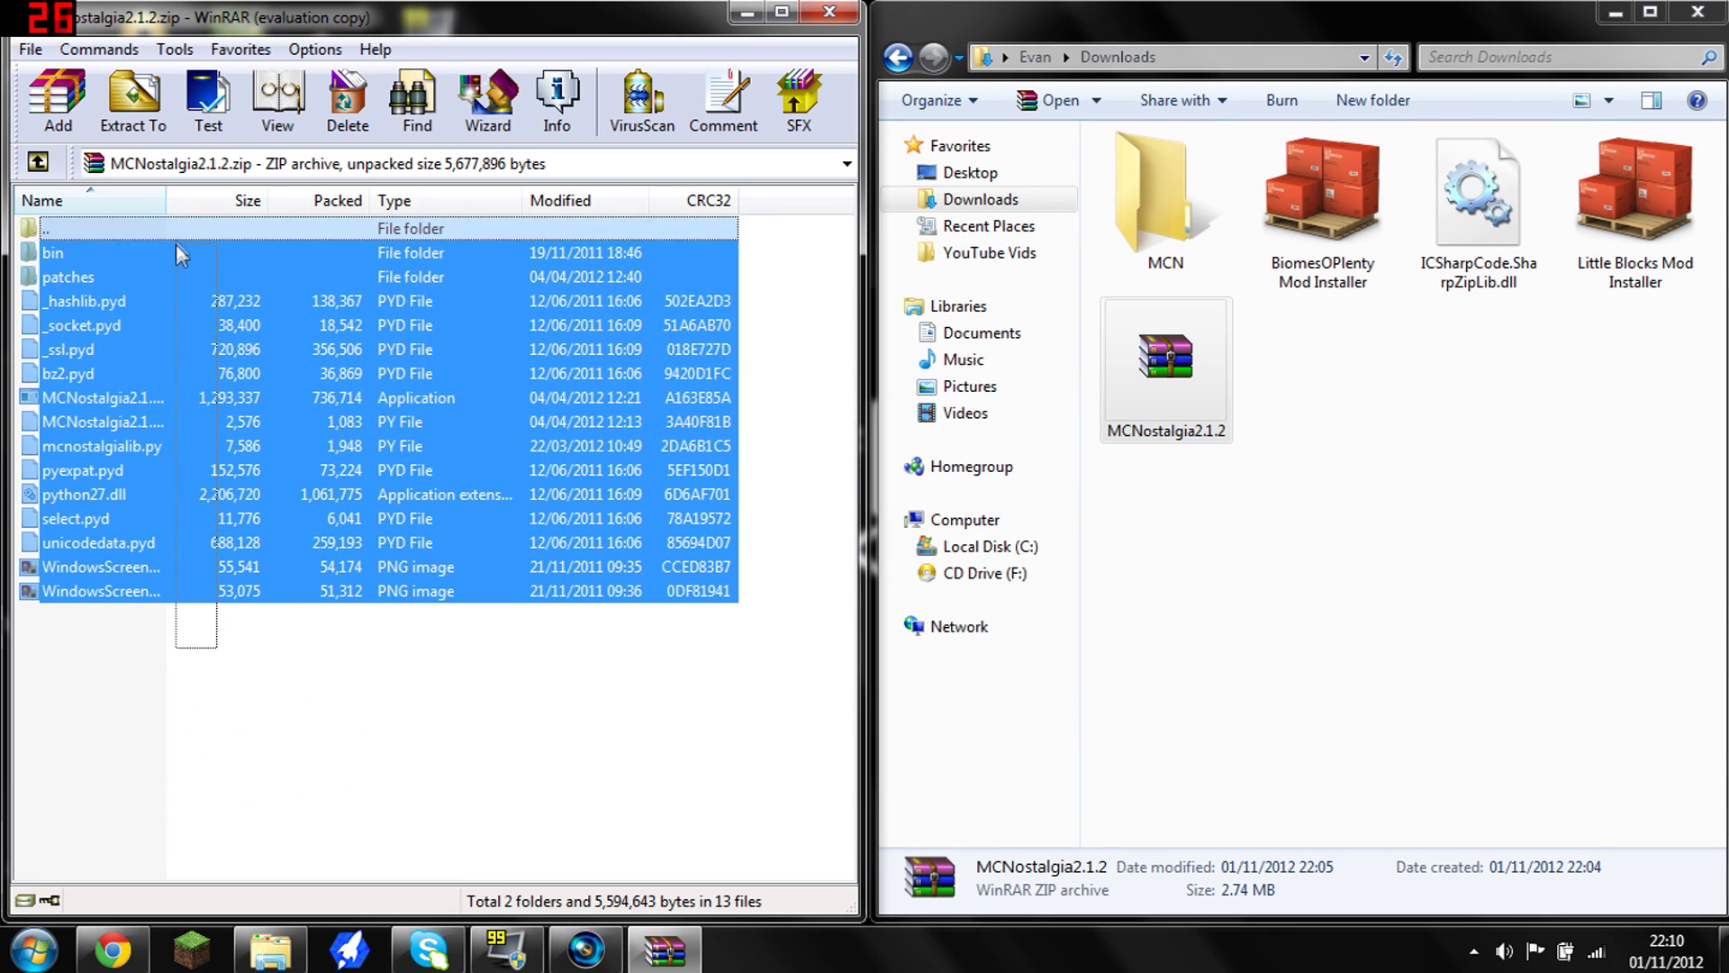
left_click_drag(132, 475, 1166, 225)
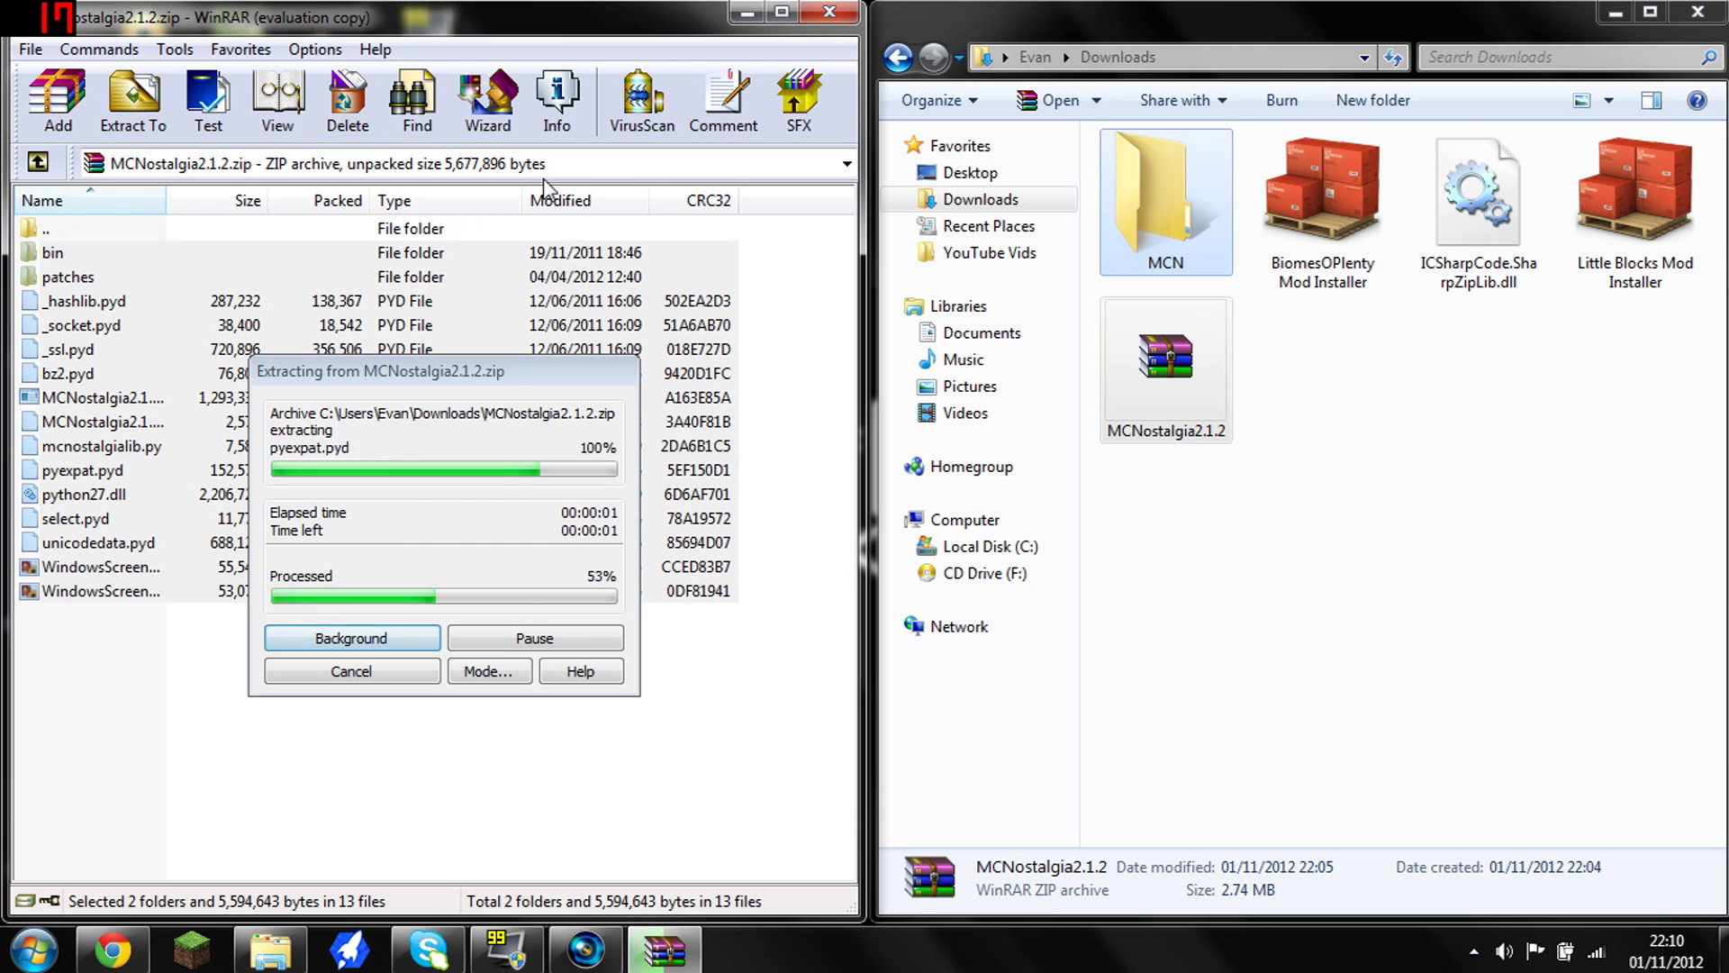
left_click(825, 16)
- Open the MCN folder and run the MCNostalgia2.1.2 application
left_click_drag(1160, 19, 893, 123)
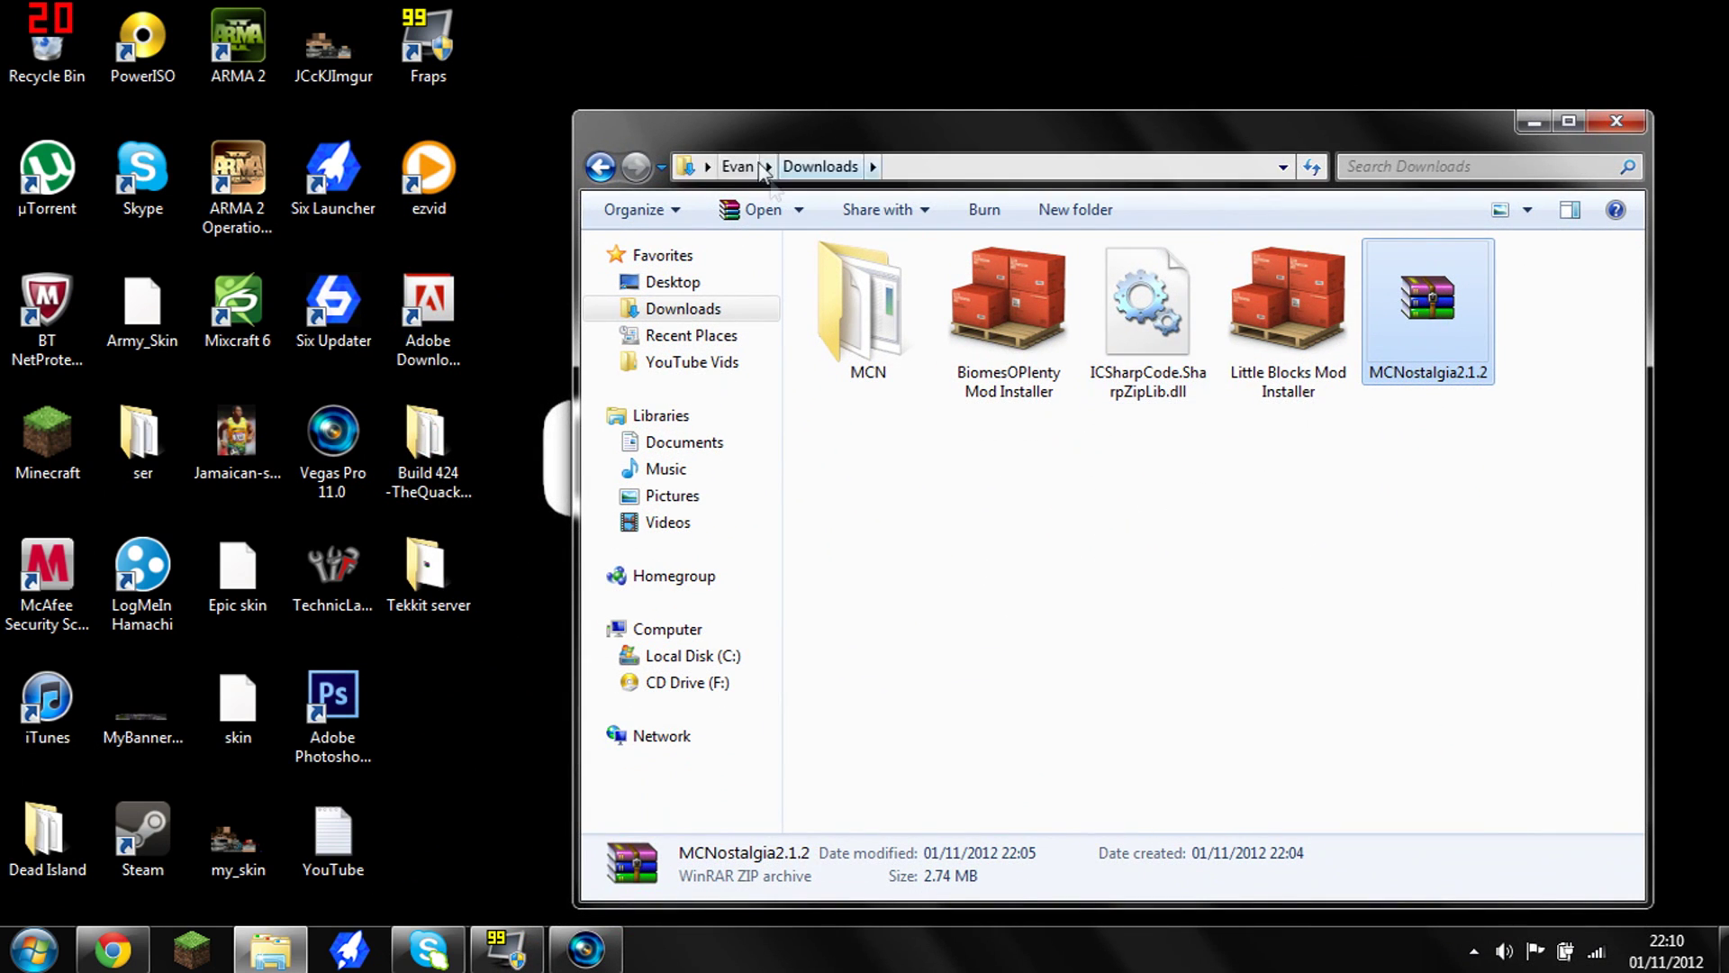
double_click(880, 373)
left_click(877, 363)
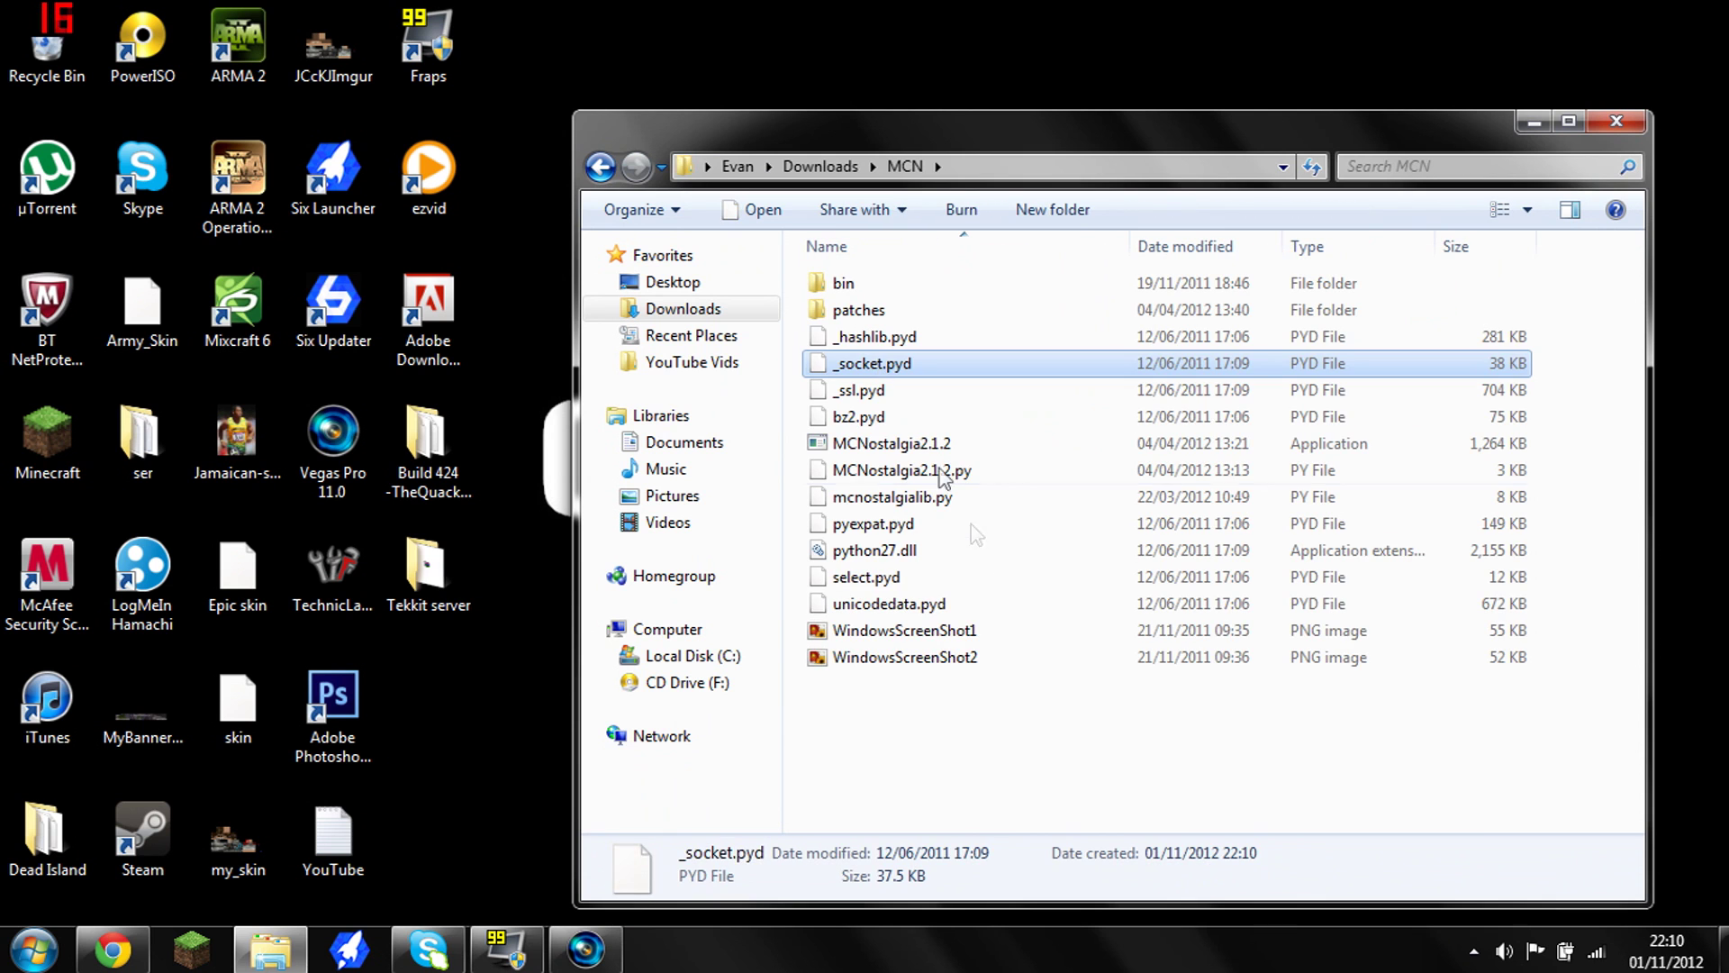
left_click(962, 787)
left_click(980, 445)
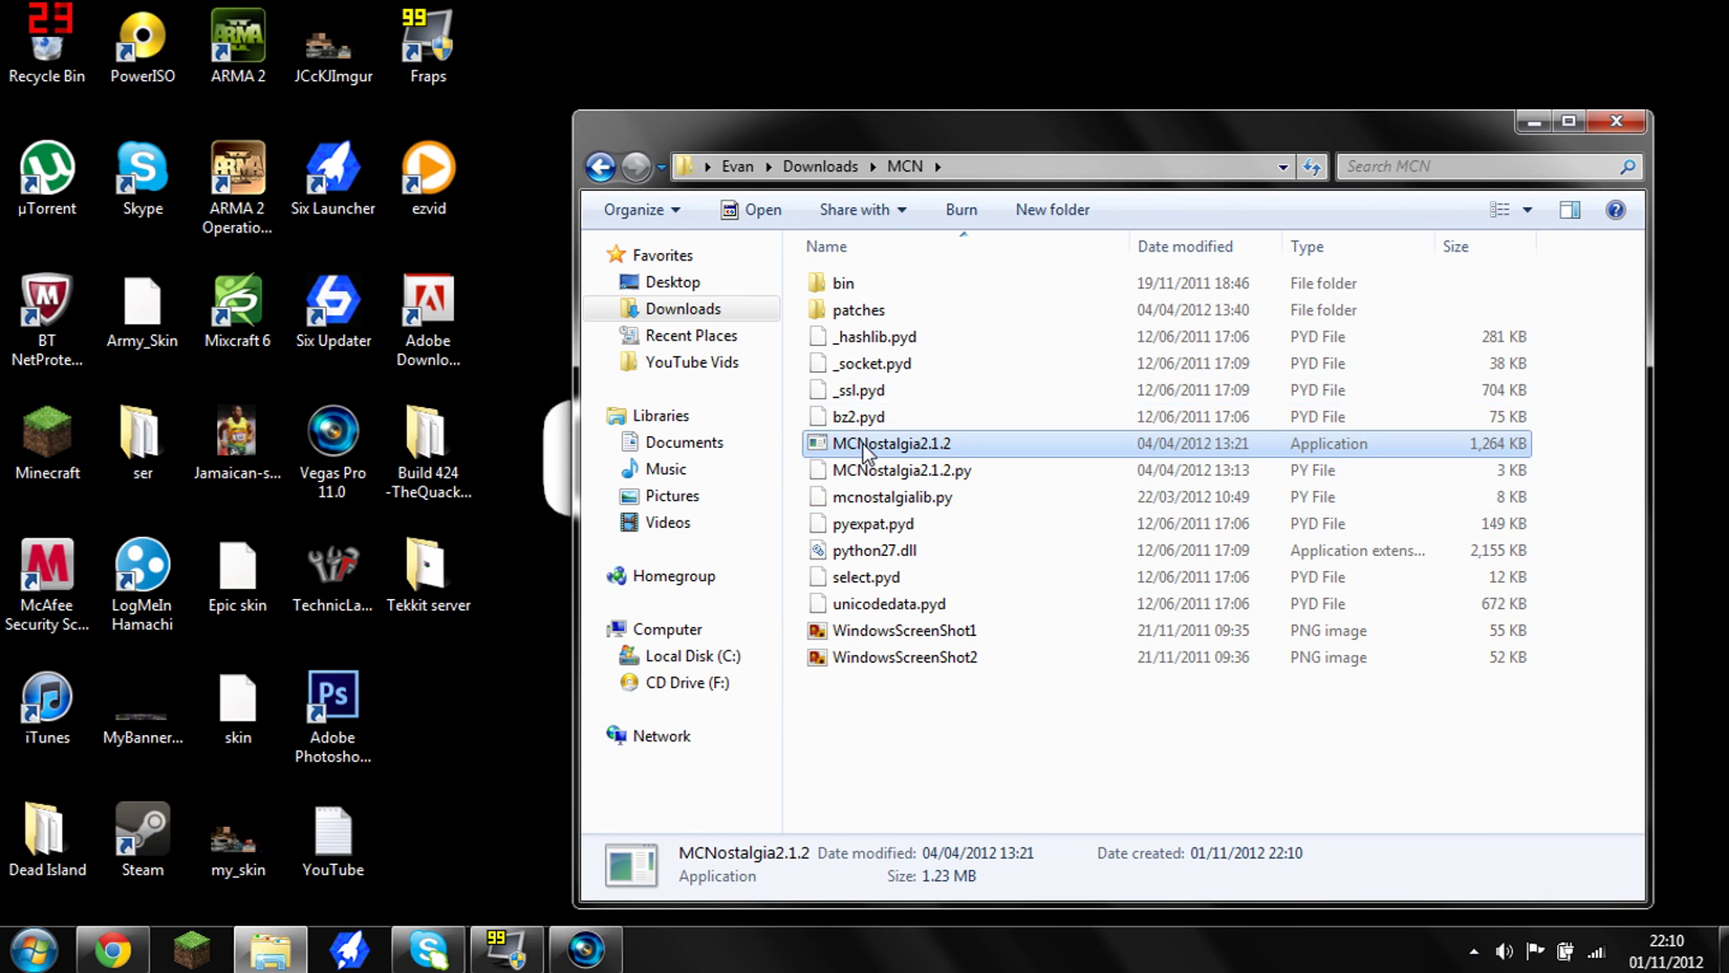
double_click(865, 444)
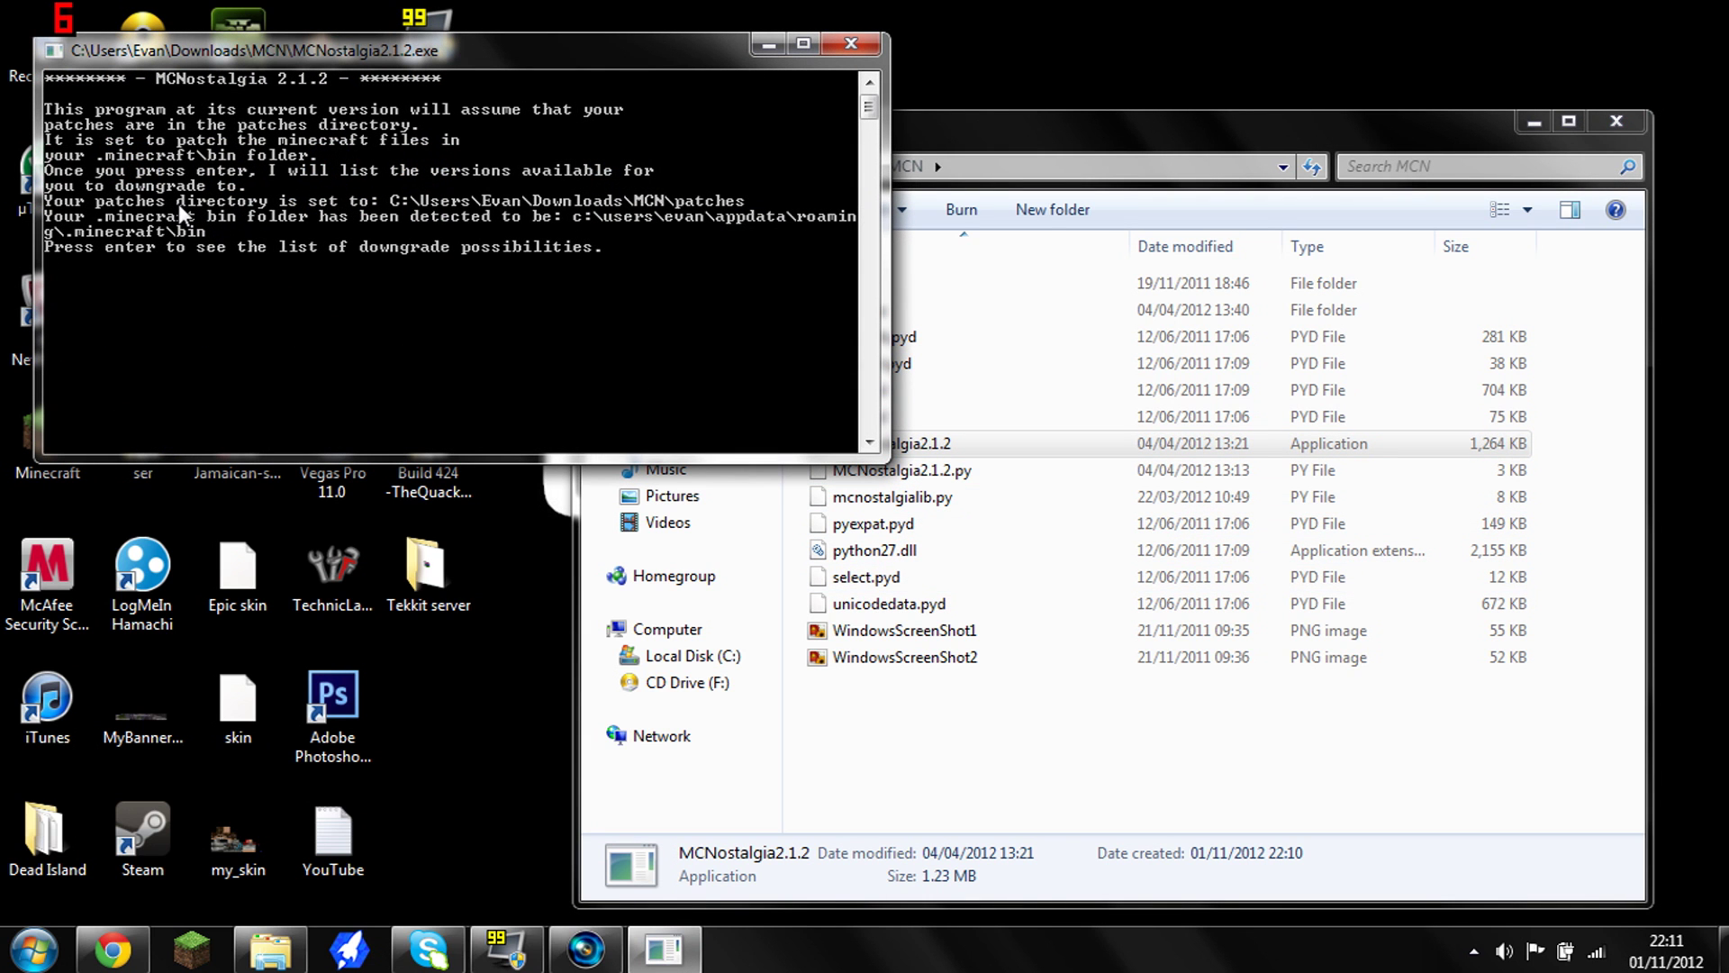
- List the available downgrade versions, patch Minecraft to 1.3.2 by choosing number 117, and exit the patcher
key("Return")
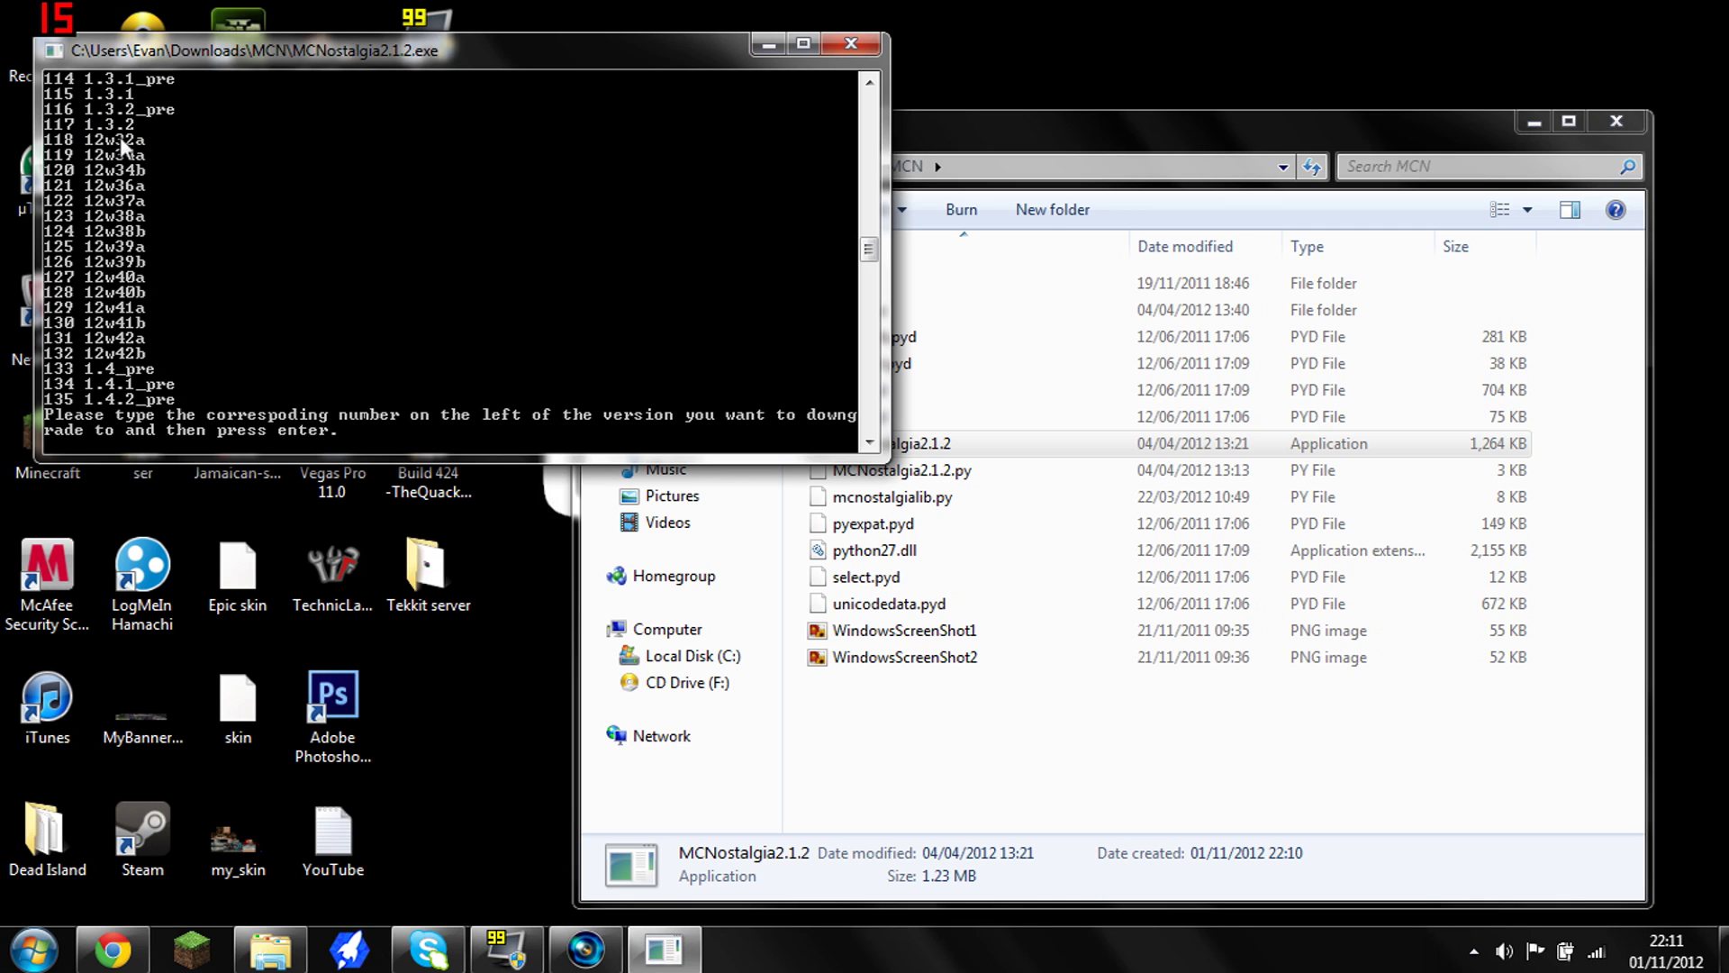
type("117")
key("Return")
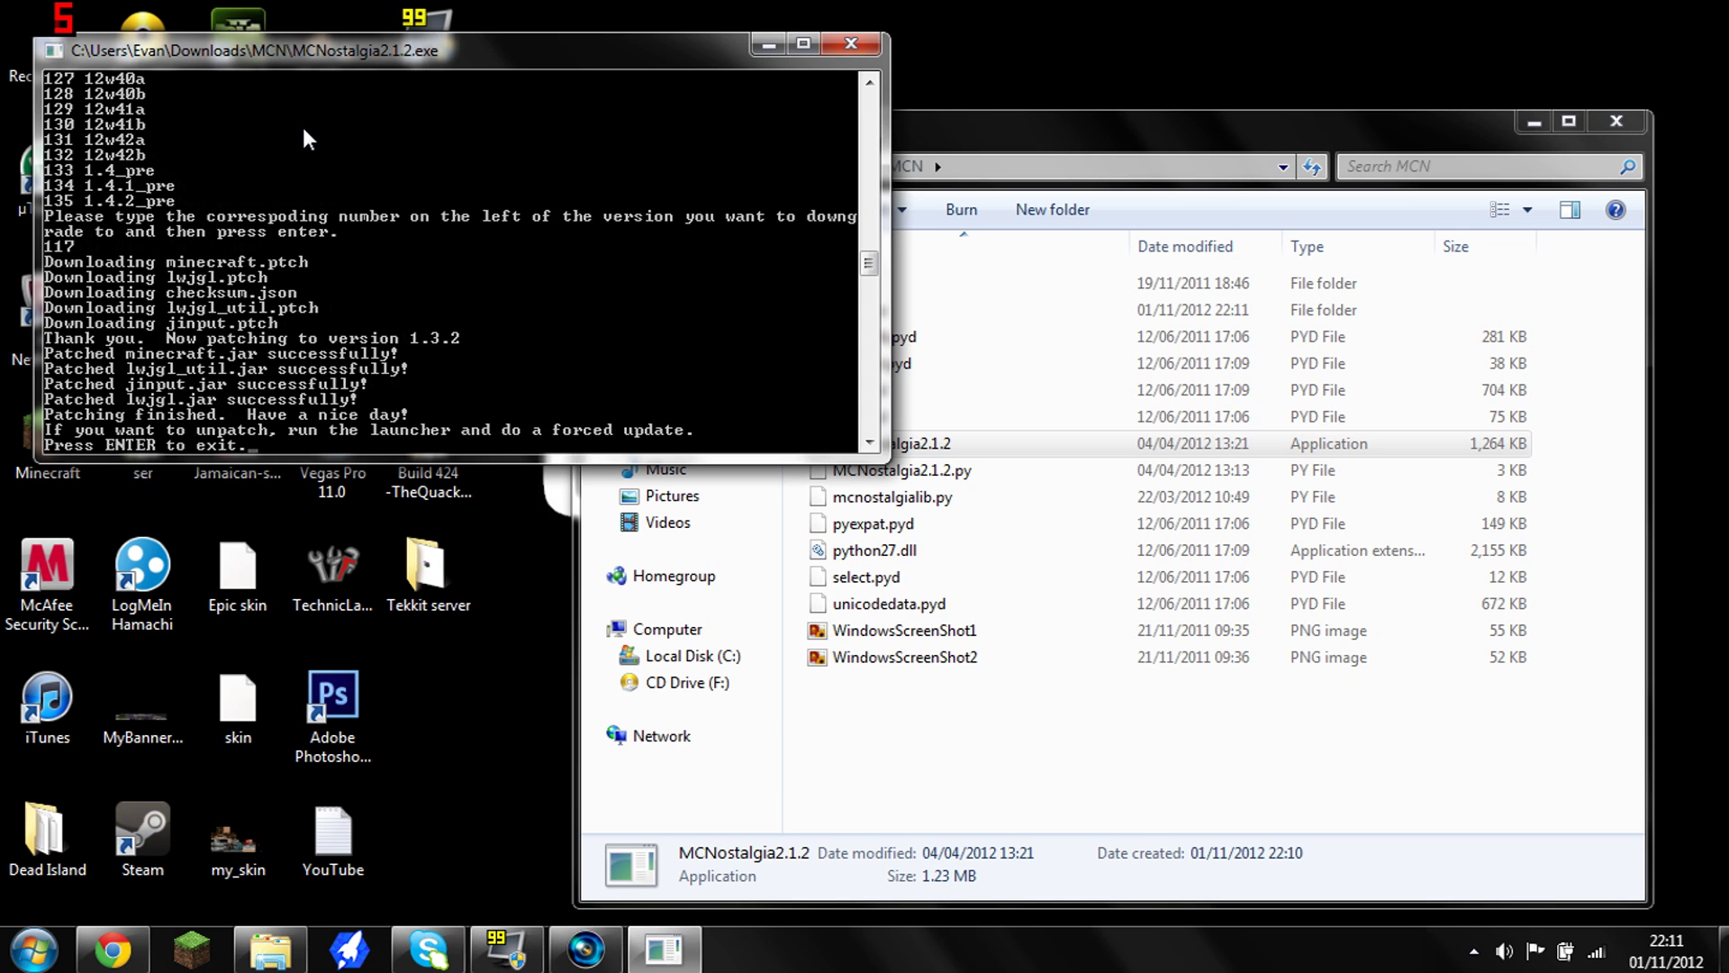
key("Return")
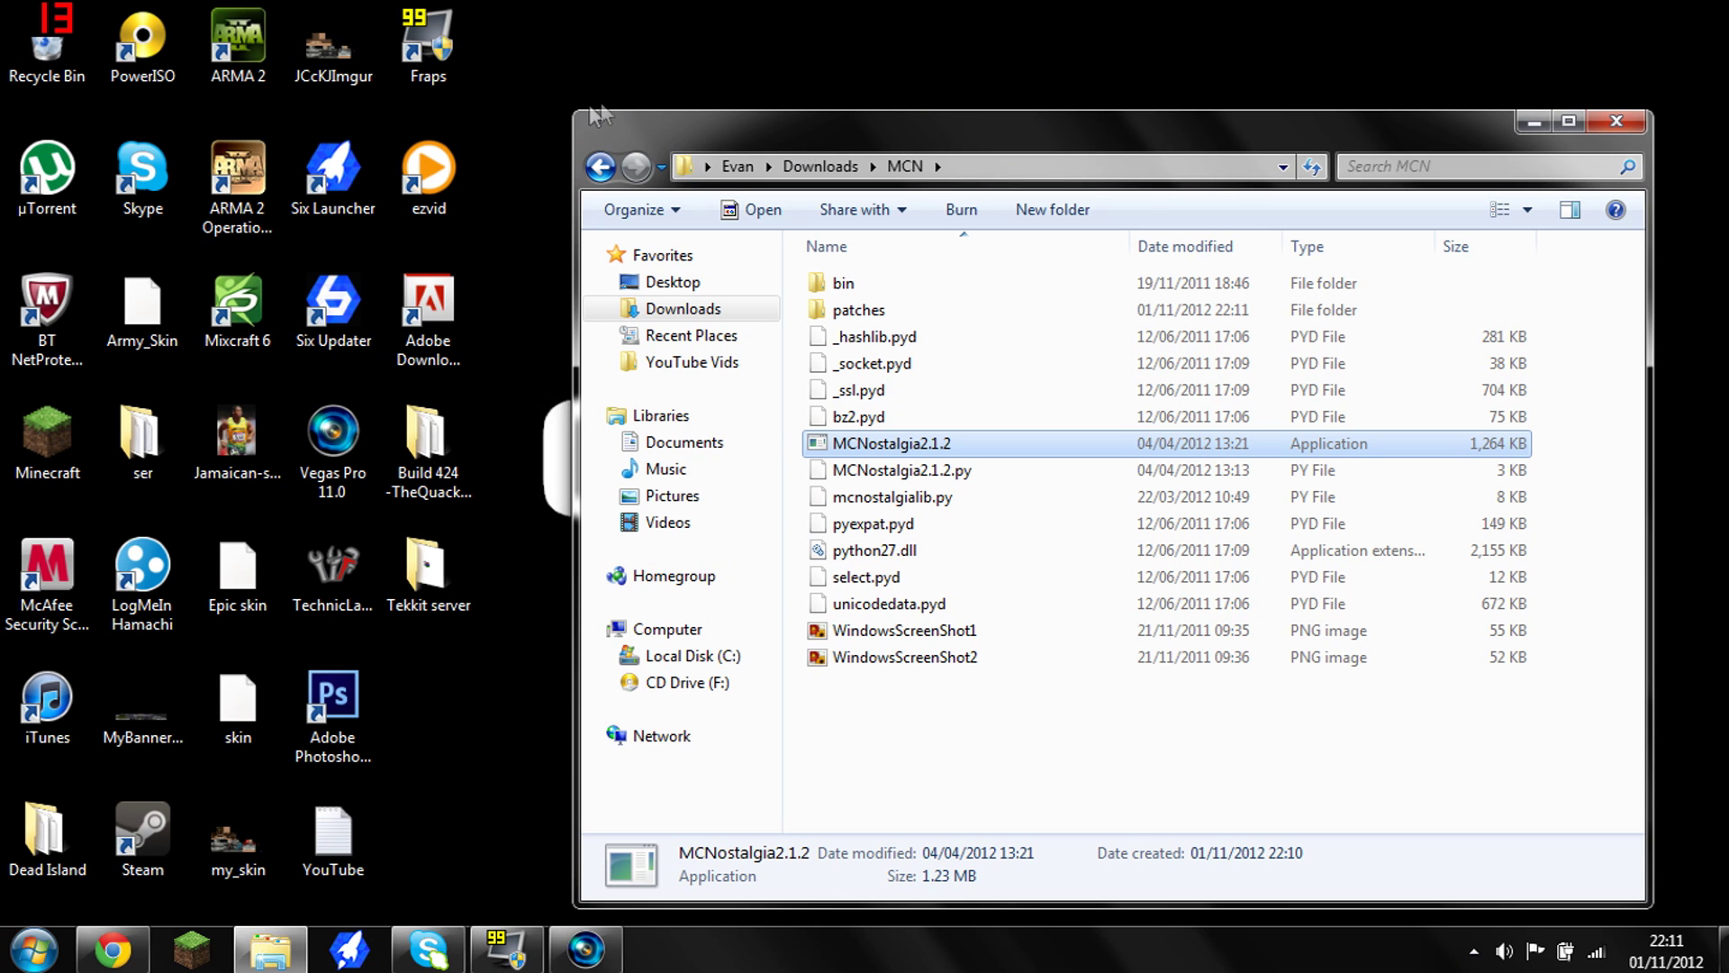
- Return to the Downloads folder and launch the Little Blocks Mod Installer, allowing it to run despite the security warning
left_click_drag(823, 132, 716, 103)
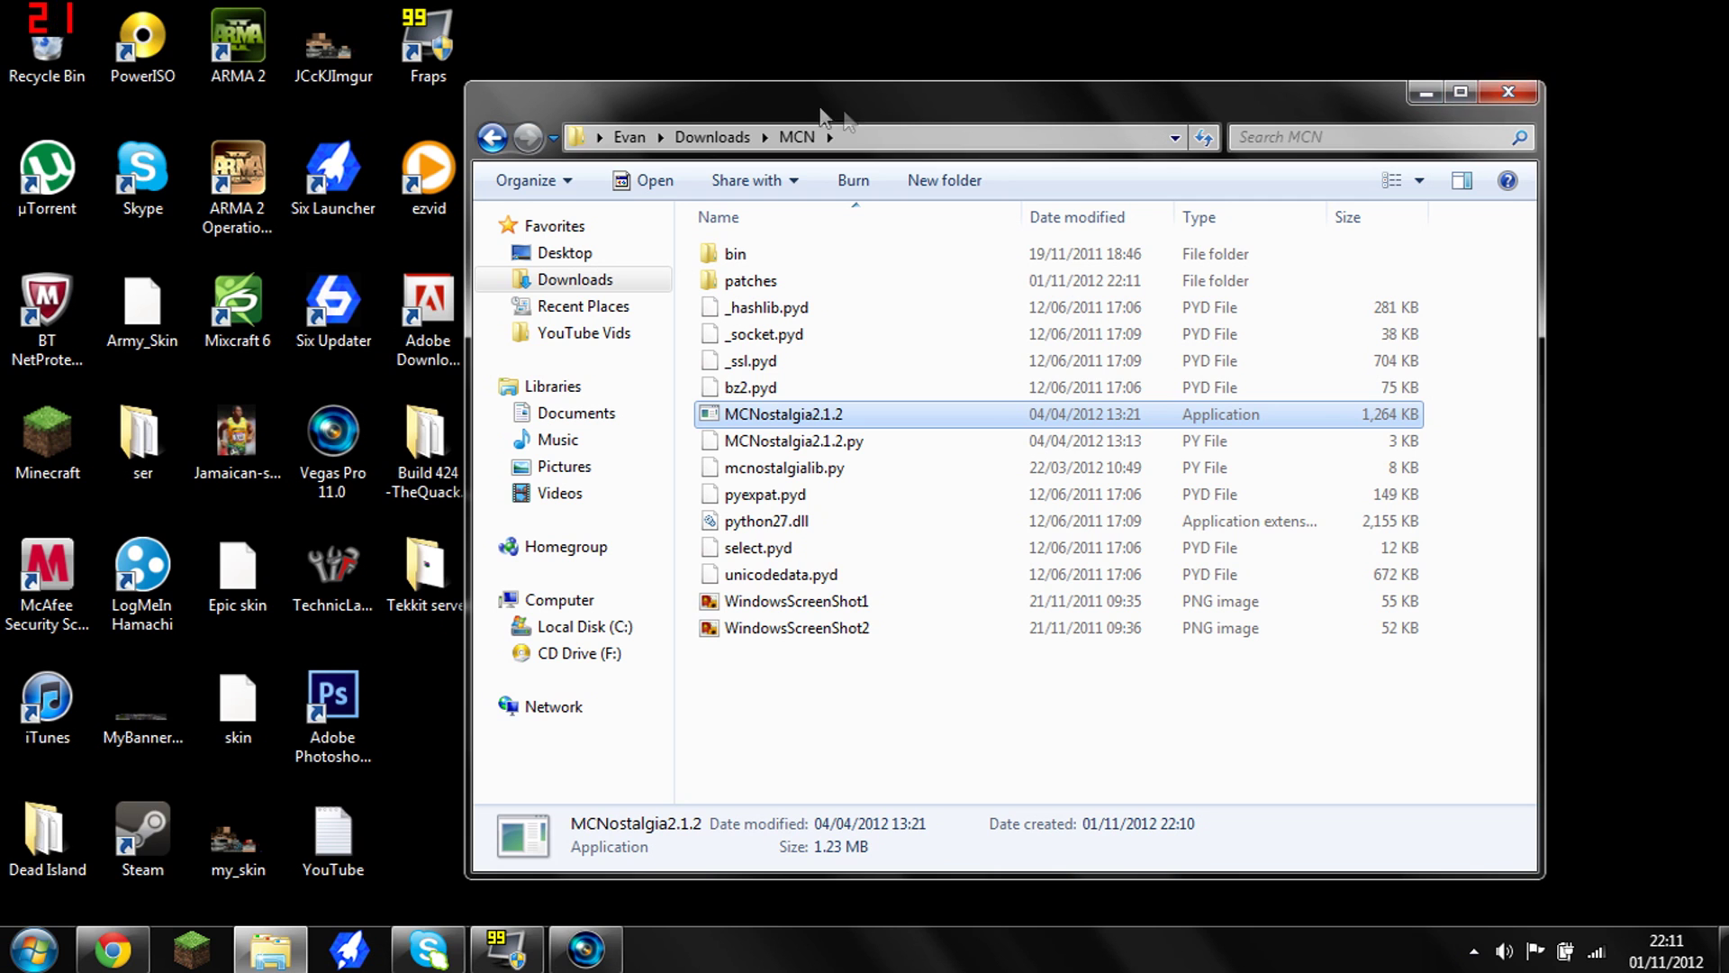
left_click(713, 137)
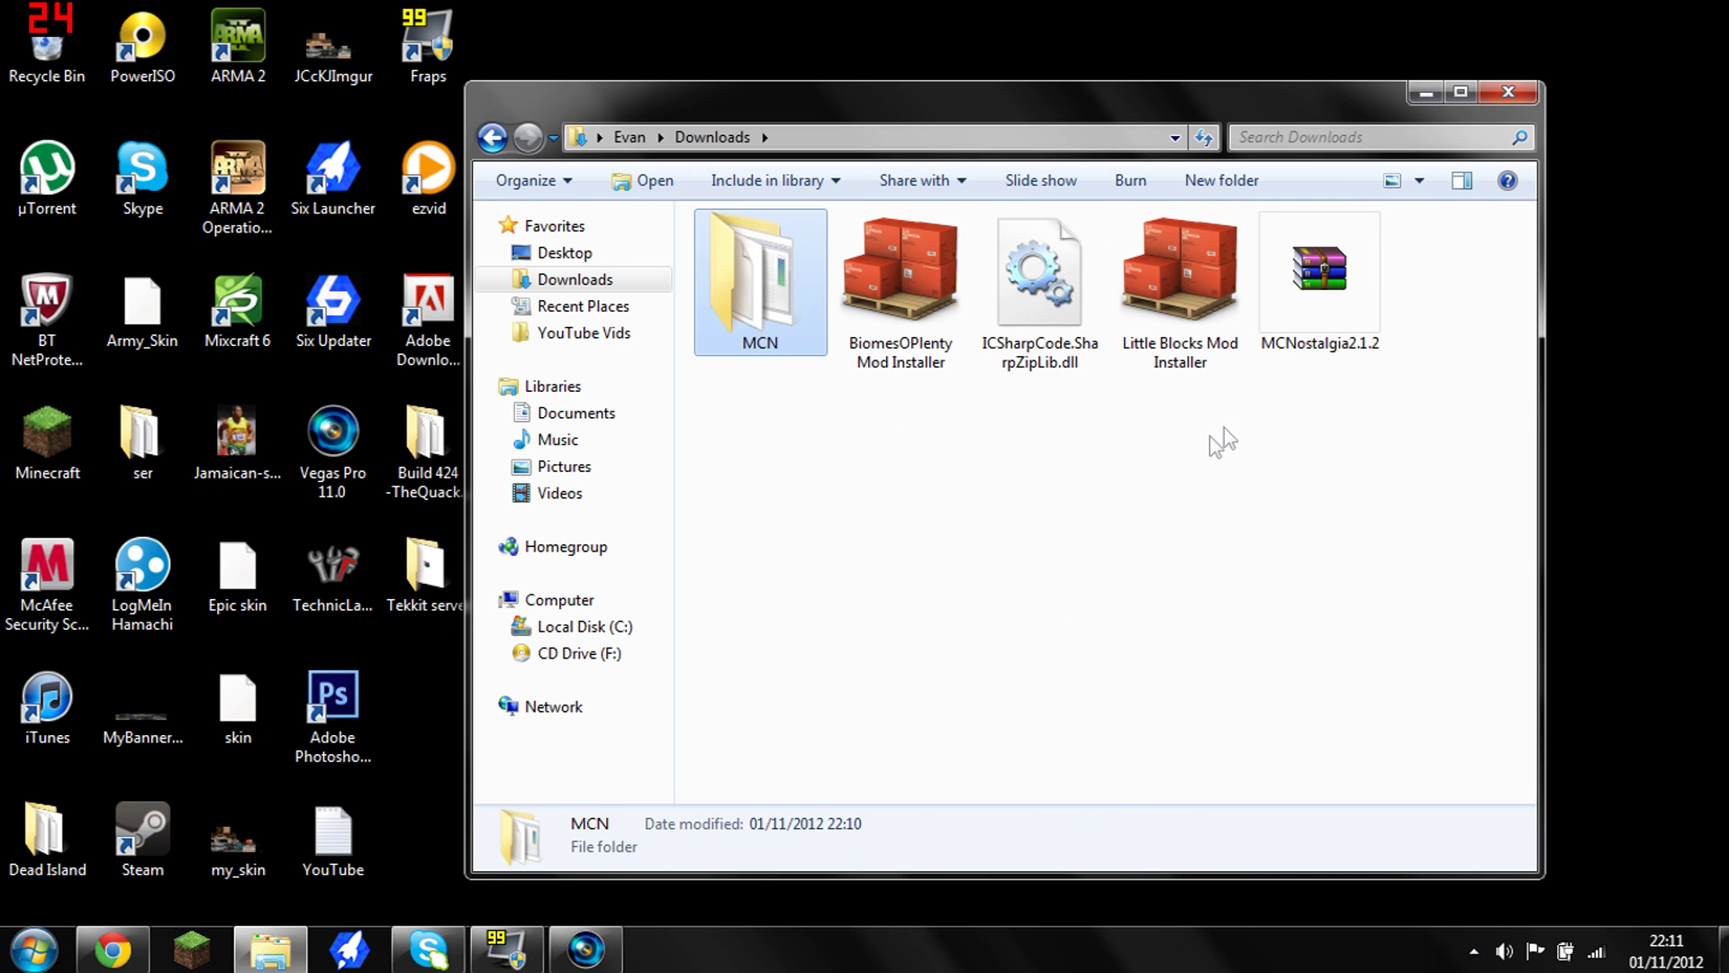
double_click(1178, 285)
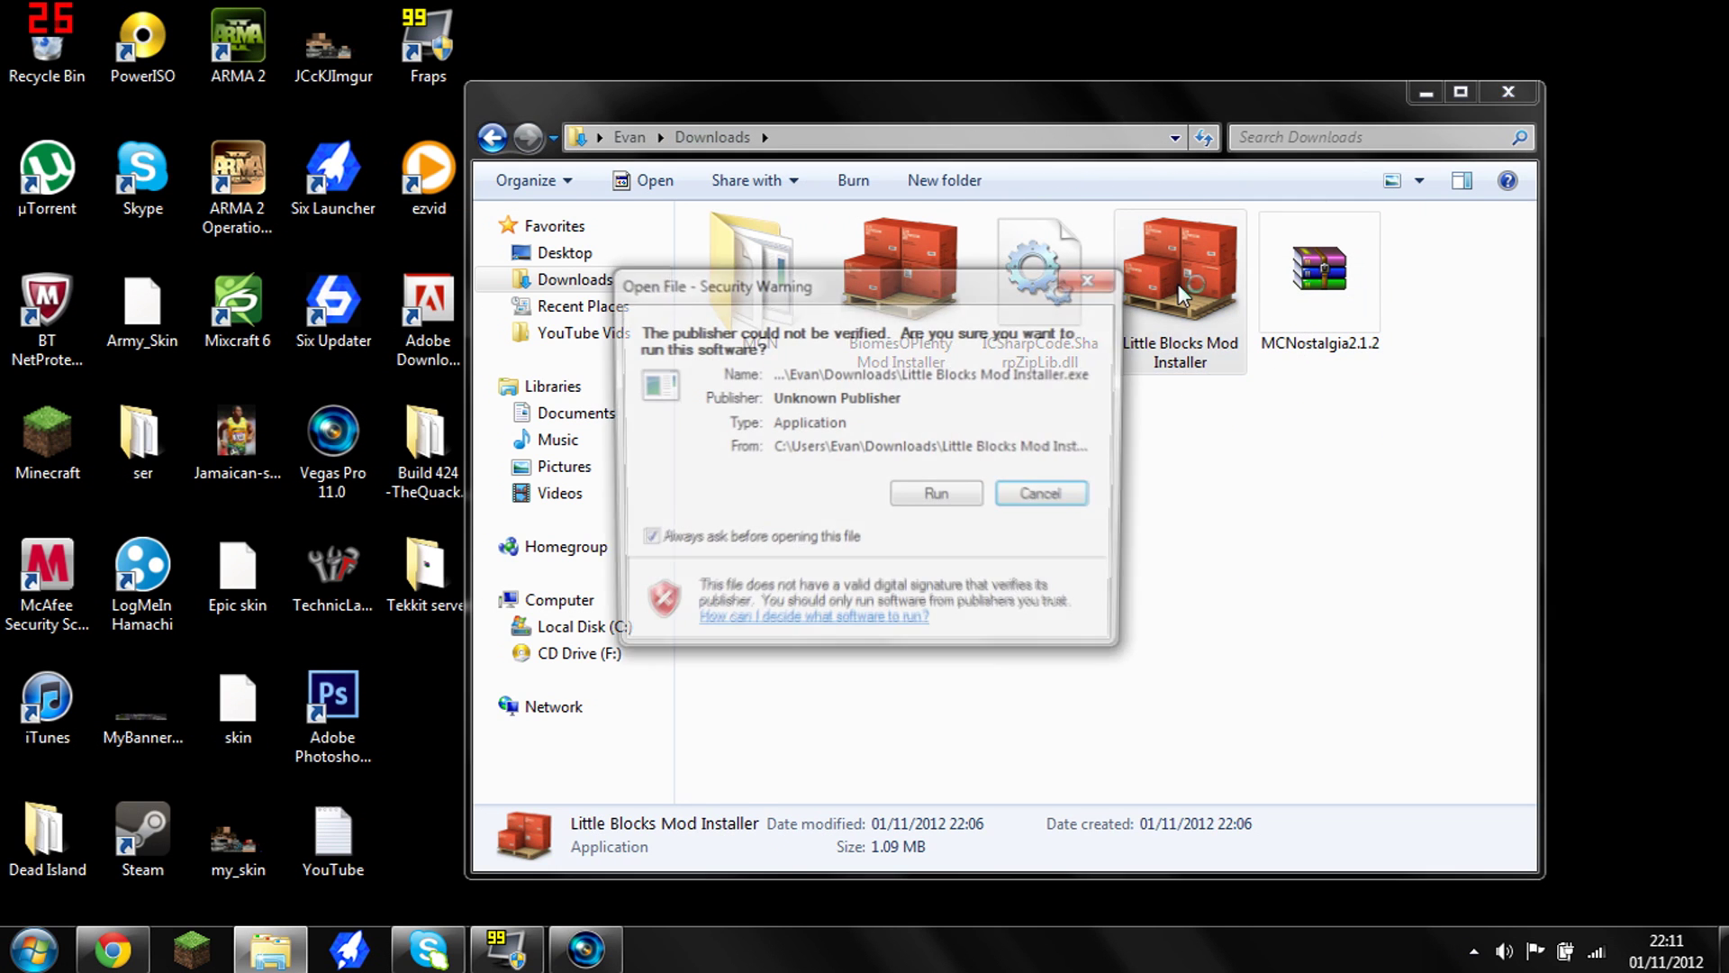
left_click(954, 492)
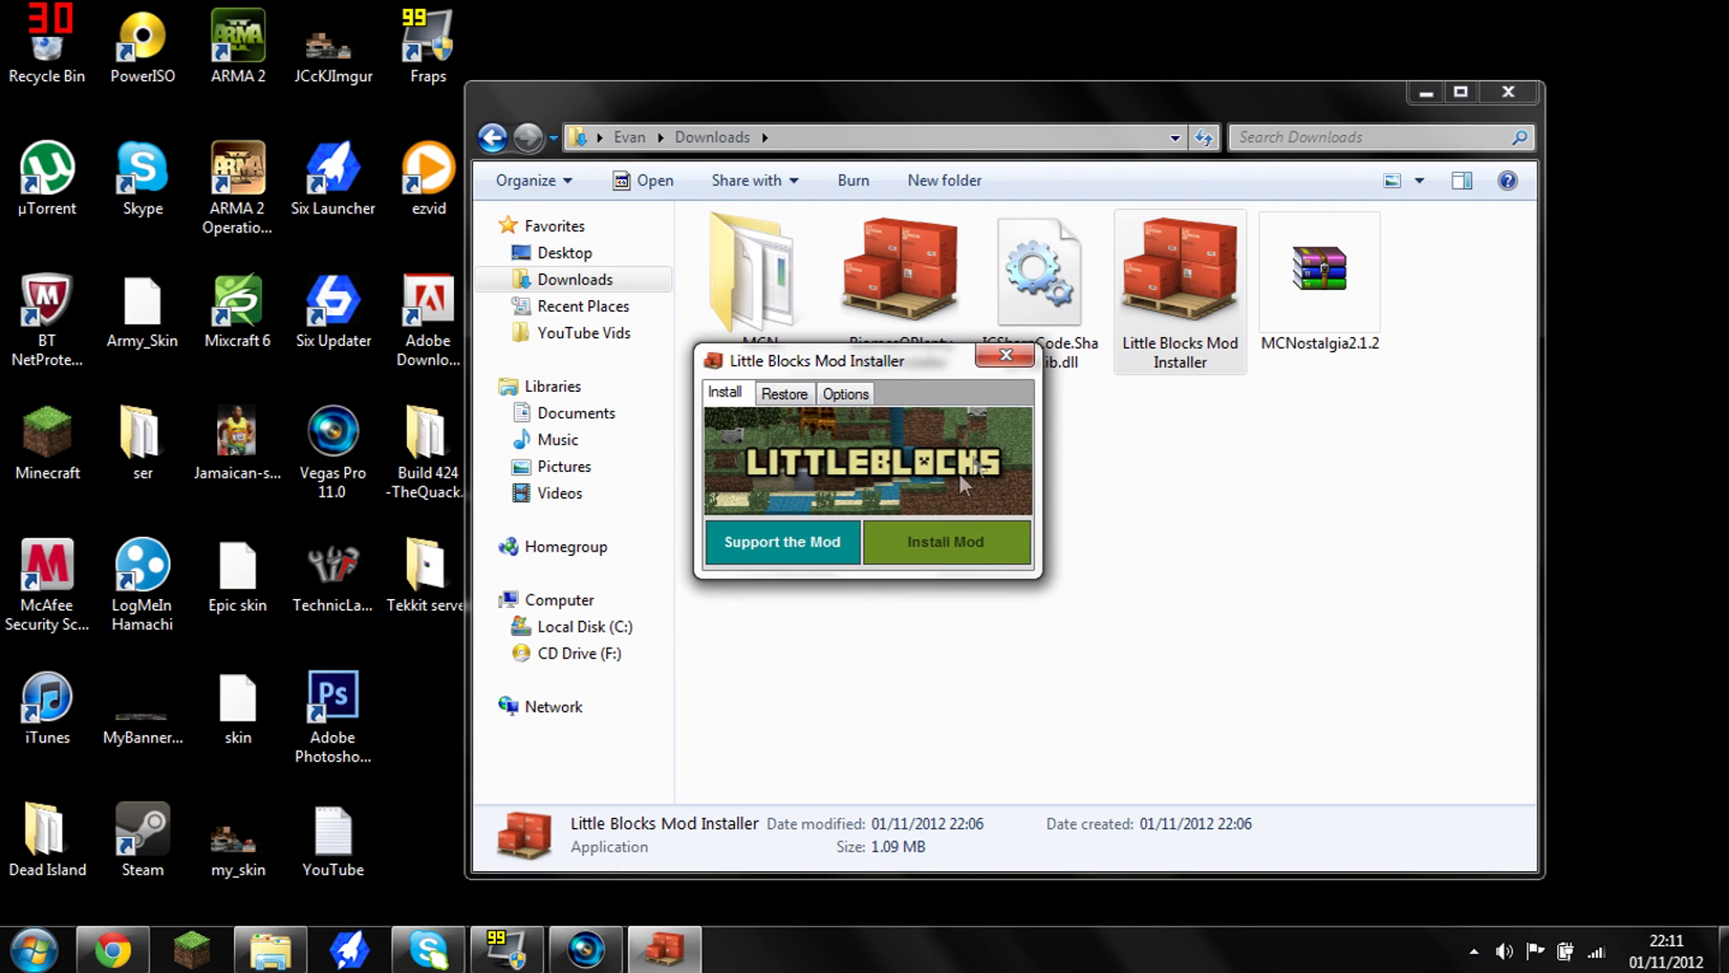
- Install the LittleBlocks mod with the Little Blocks Mod Installer and dismiss the completion message
left_click(918, 547)
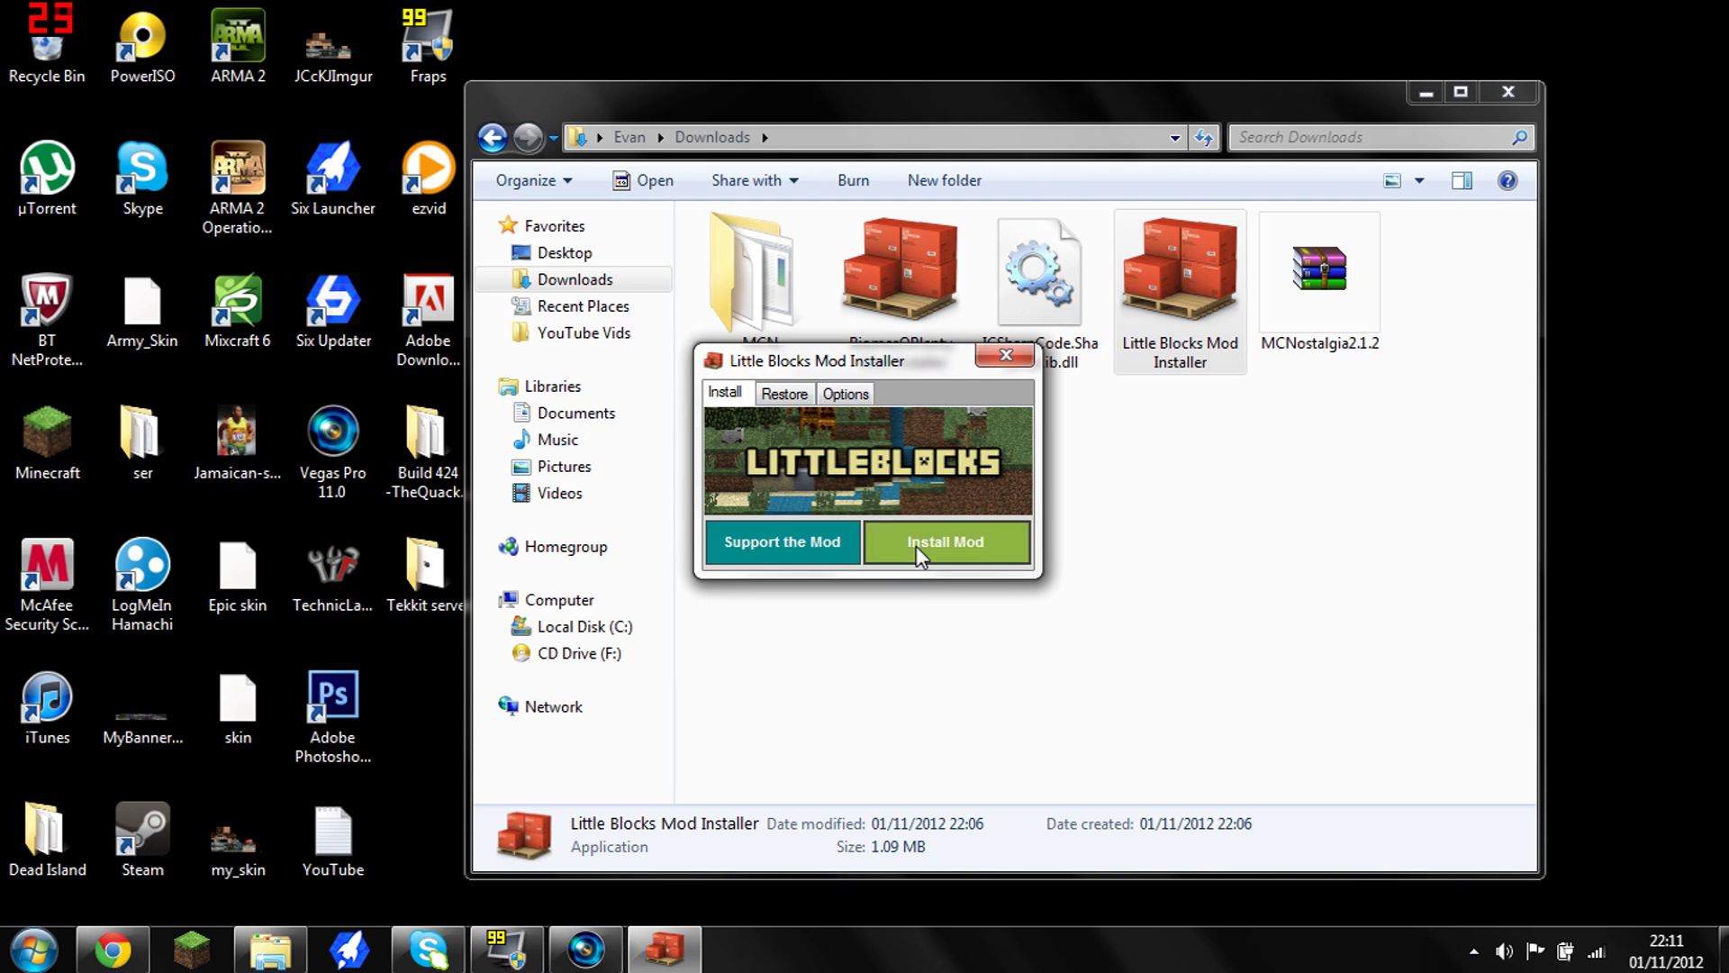
left_click(953, 550)
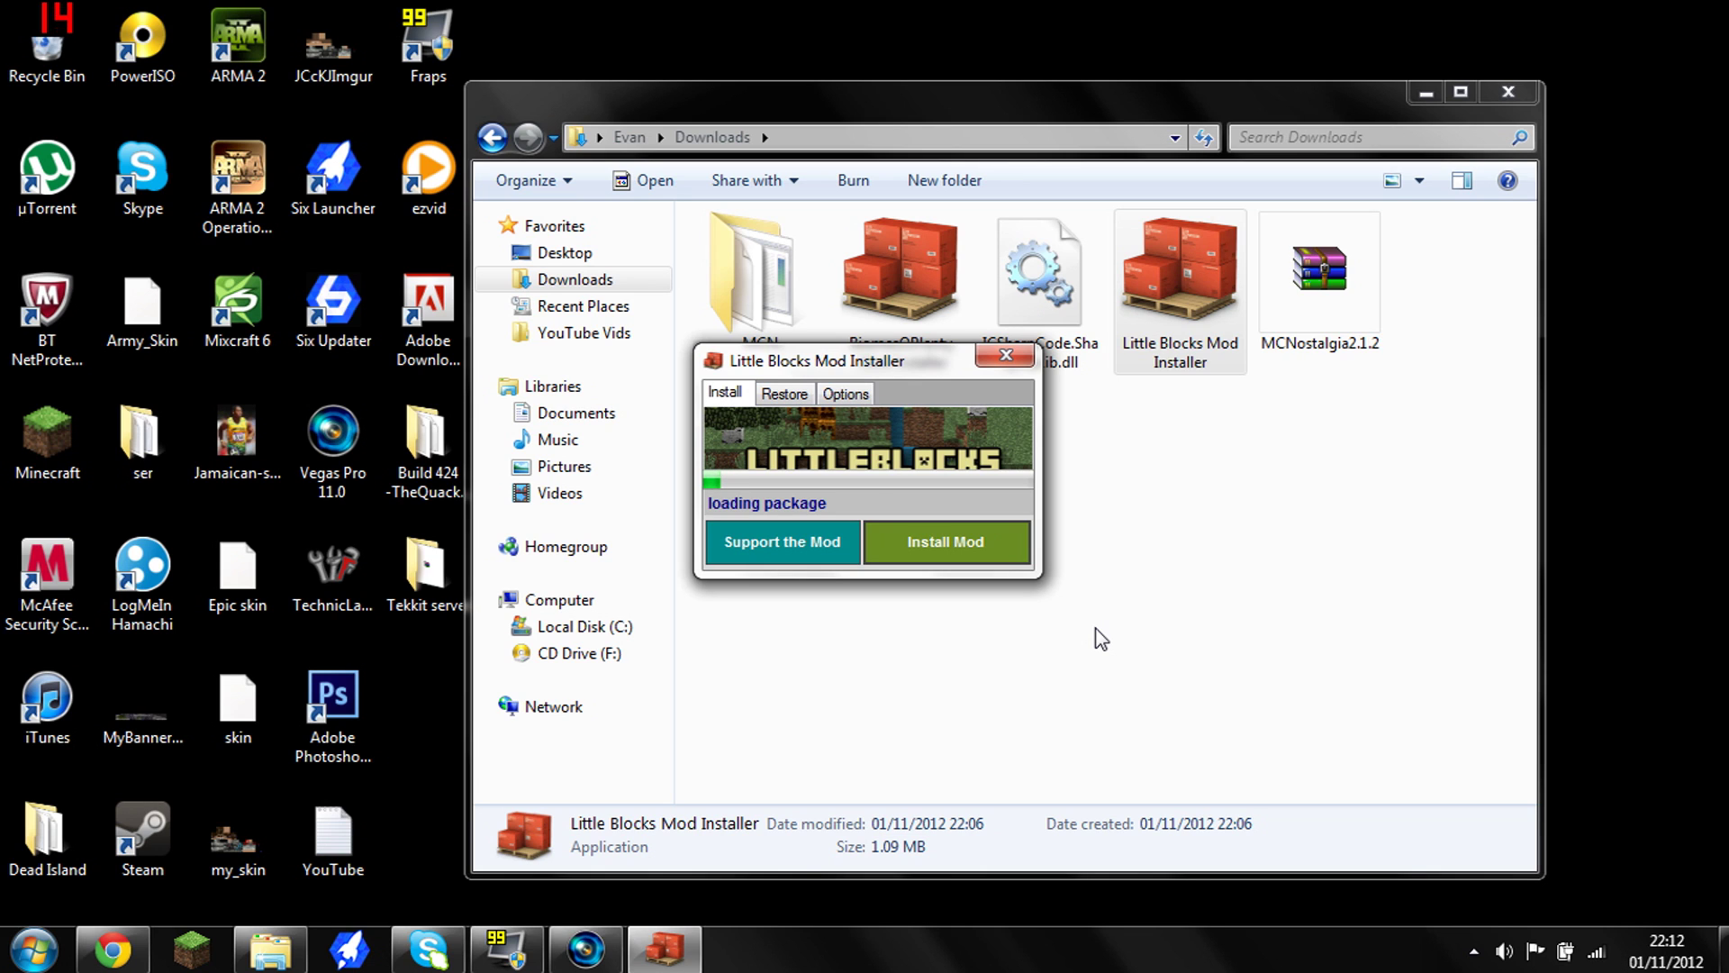
left_click(847, 394)
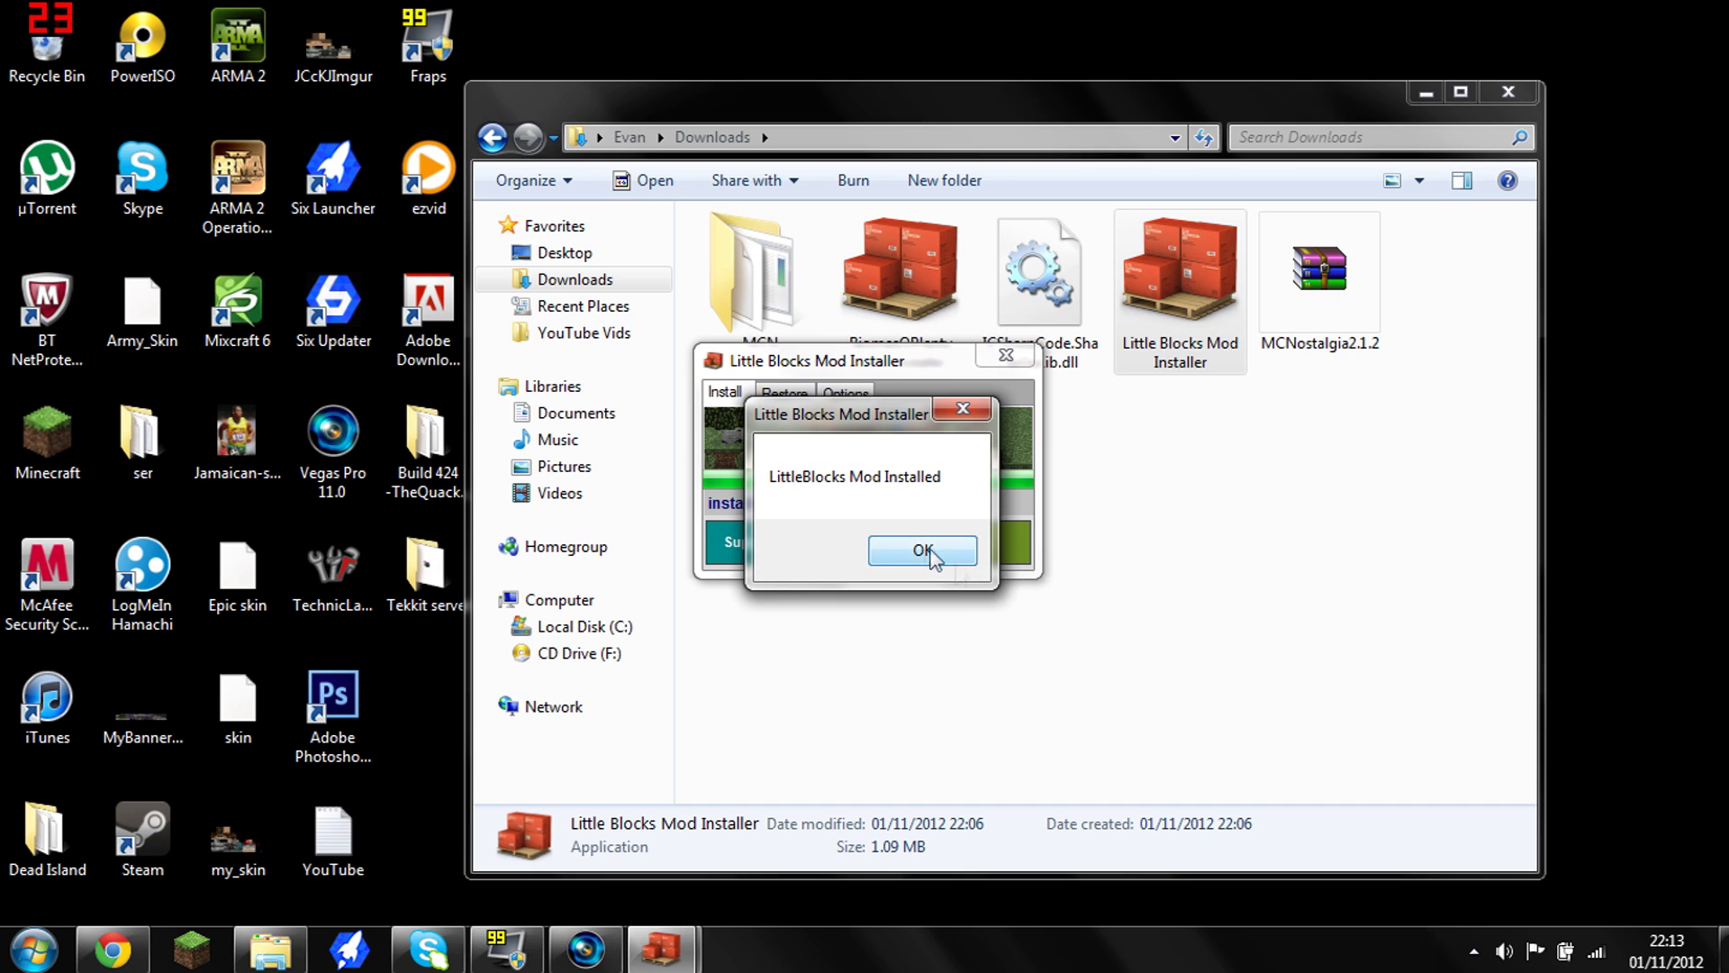
left_click(923, 551)
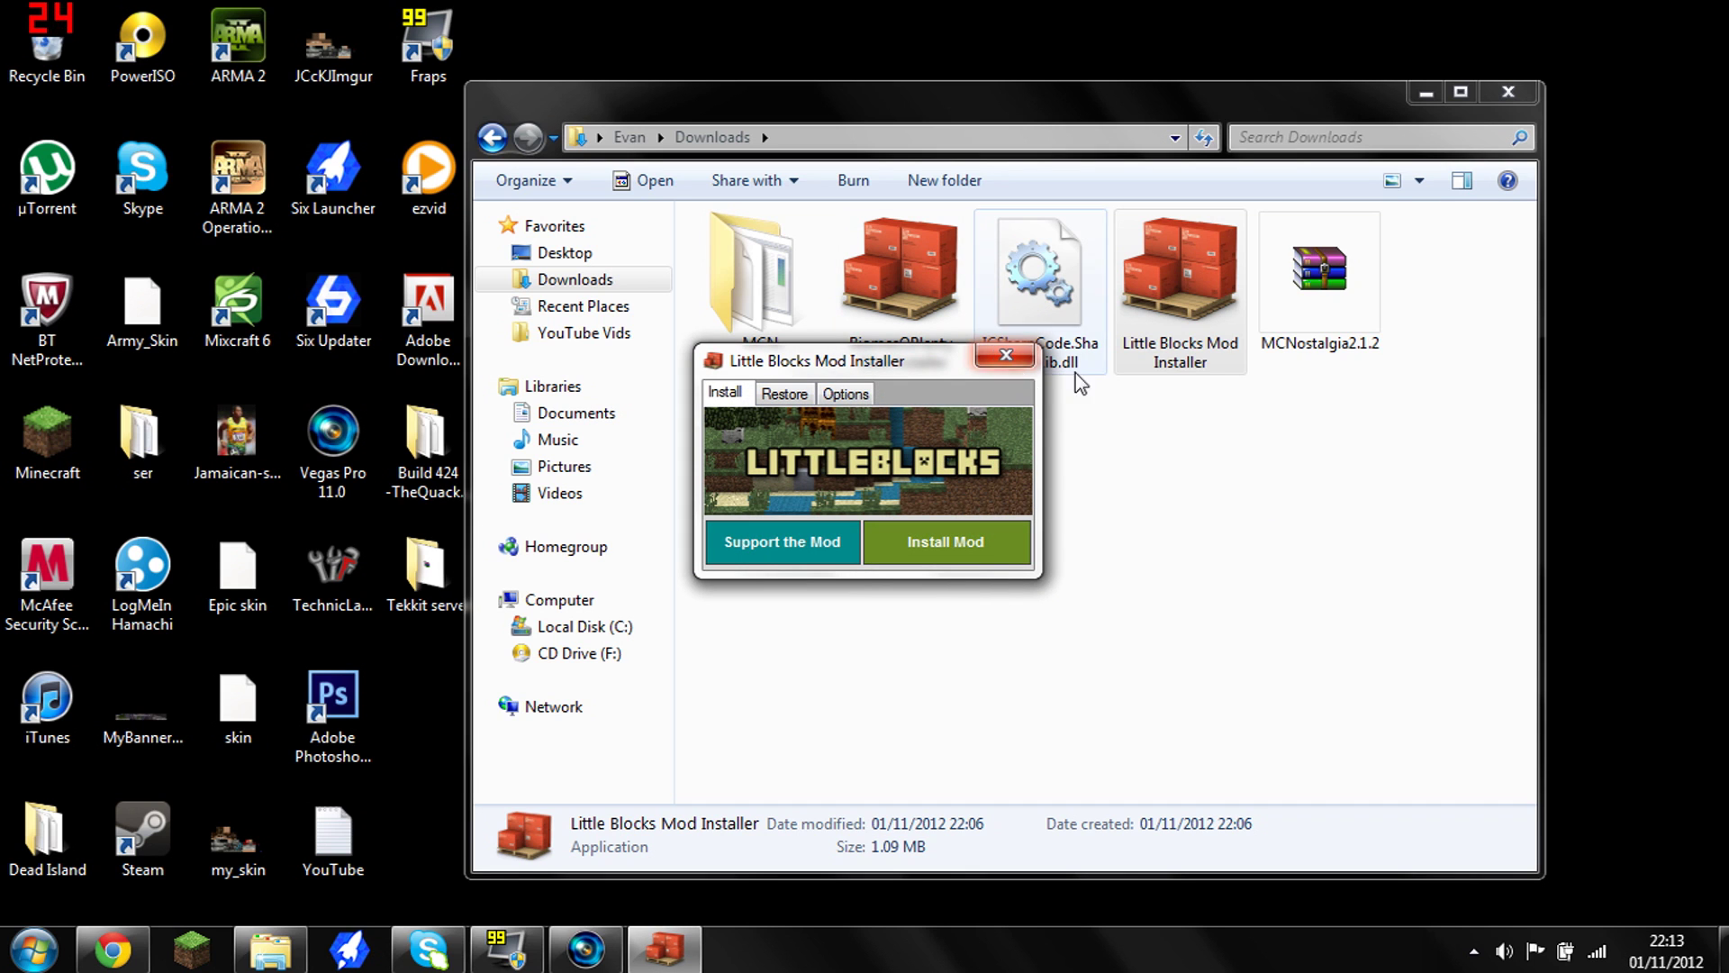
- Clear the Downloads window and the mod installer out of the way, and log in to the Minecraft Launcher with the account password
left_click(1425, 92)
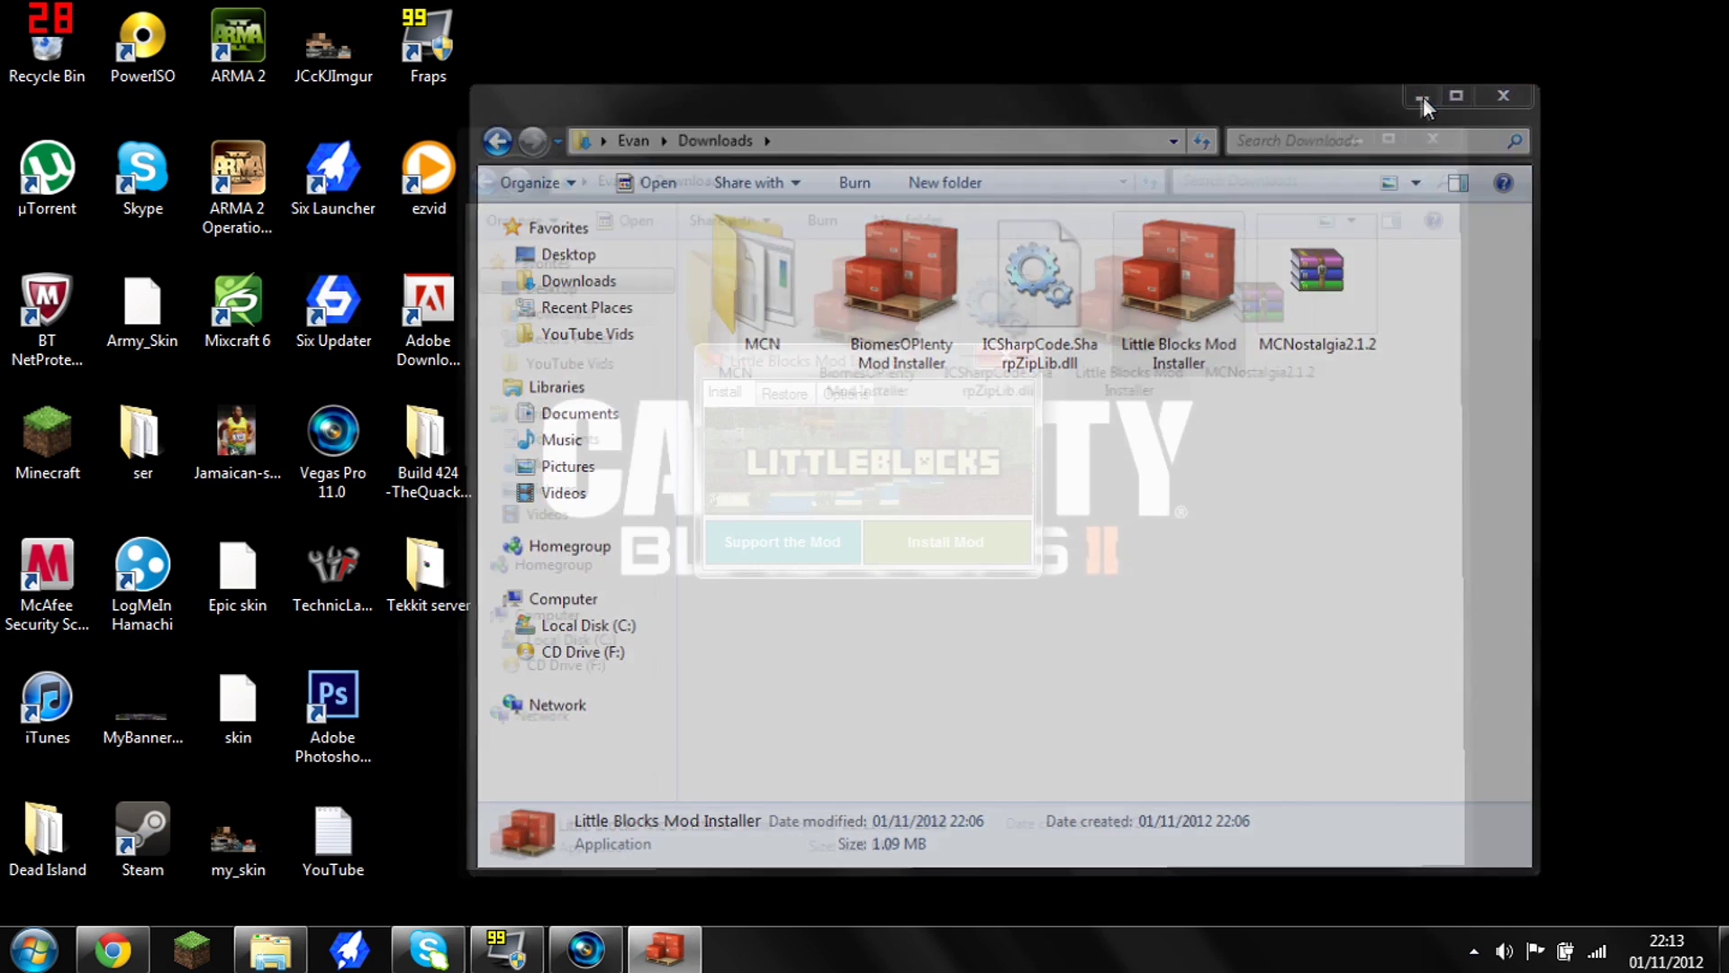
left_click_drag(801, 374, 1170, 244)
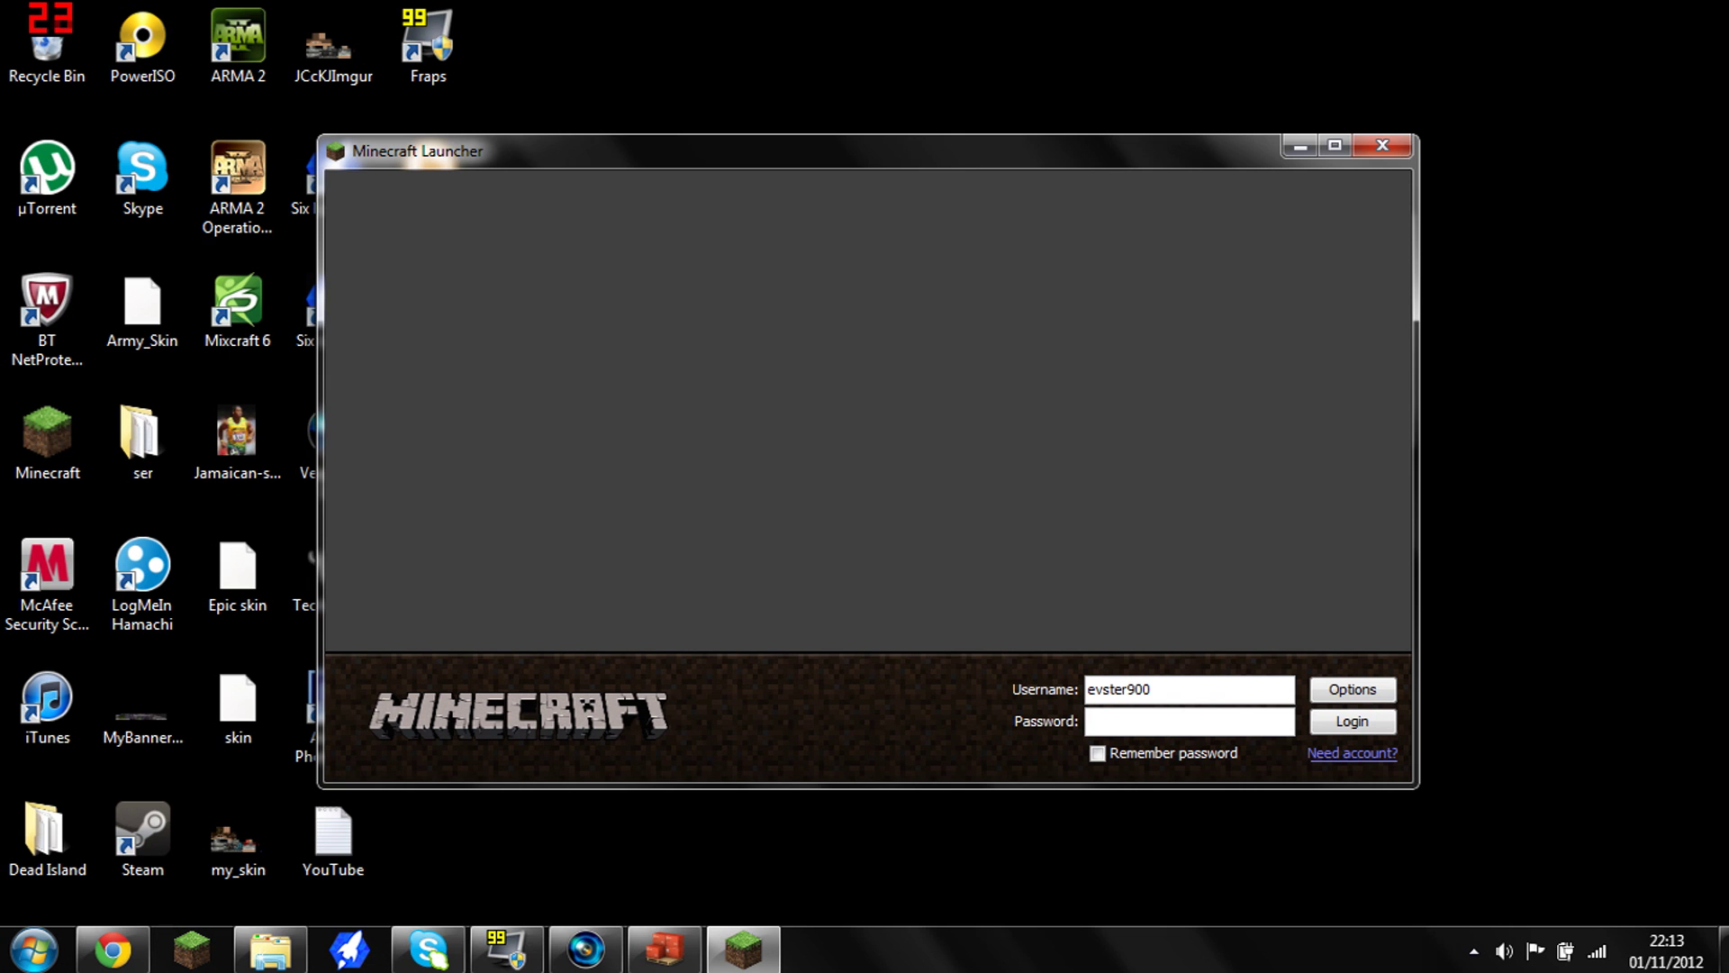
type("••")
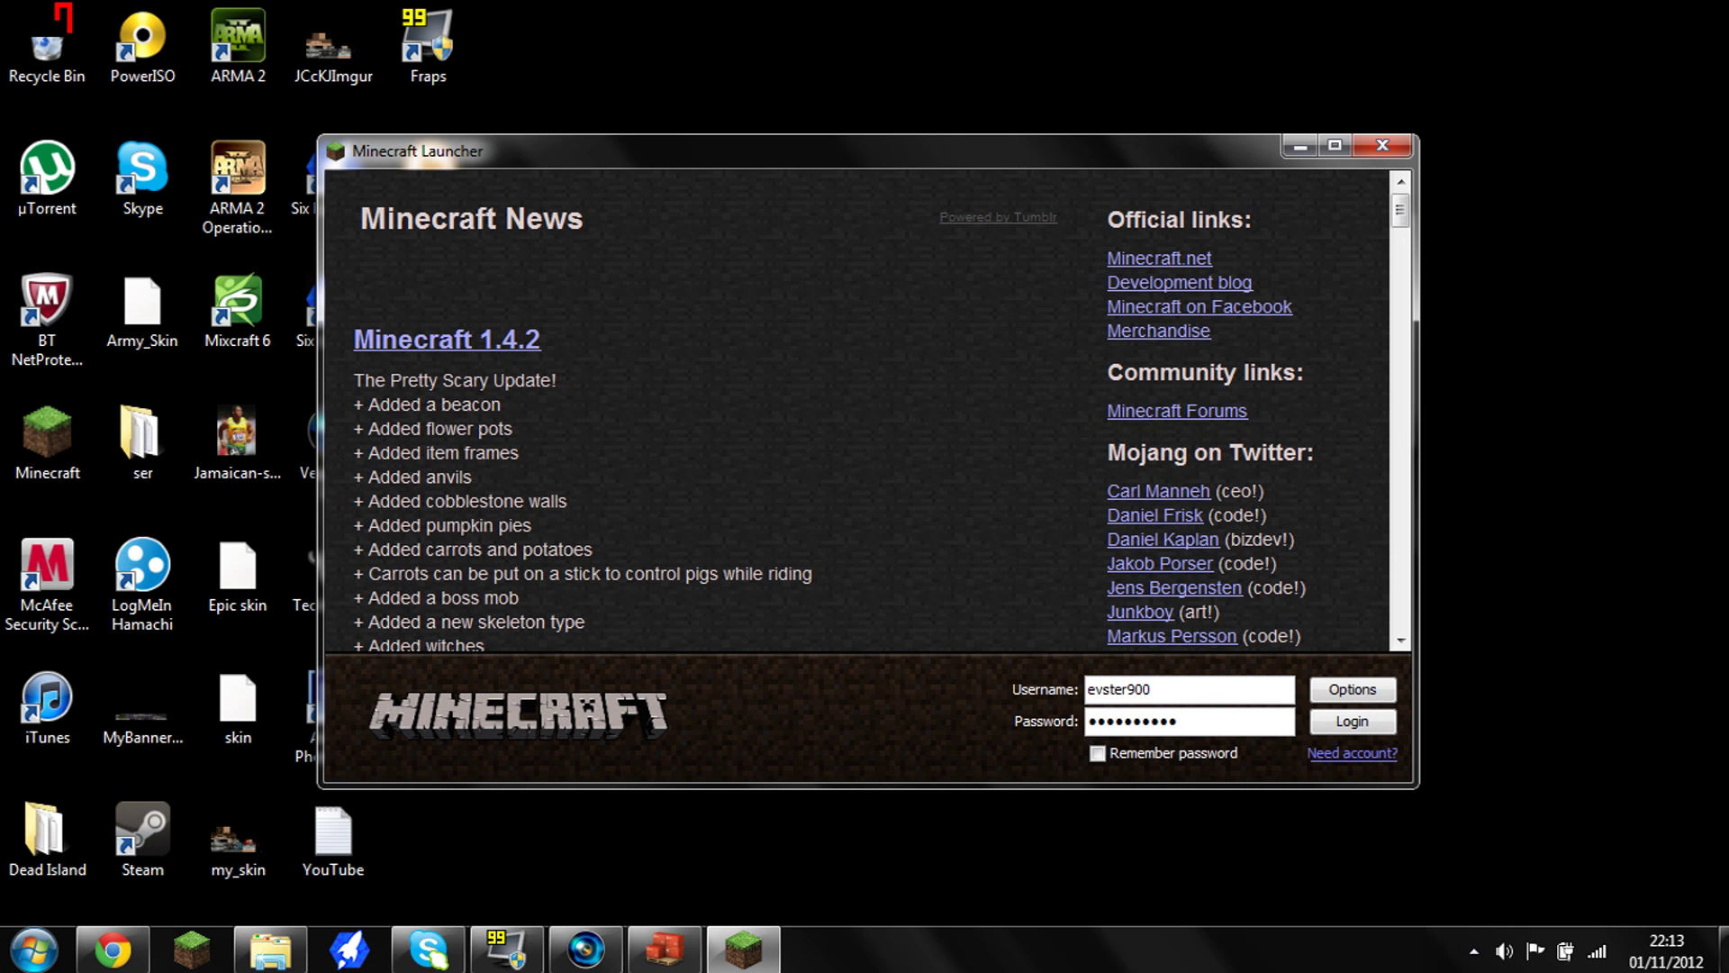
key("Return")
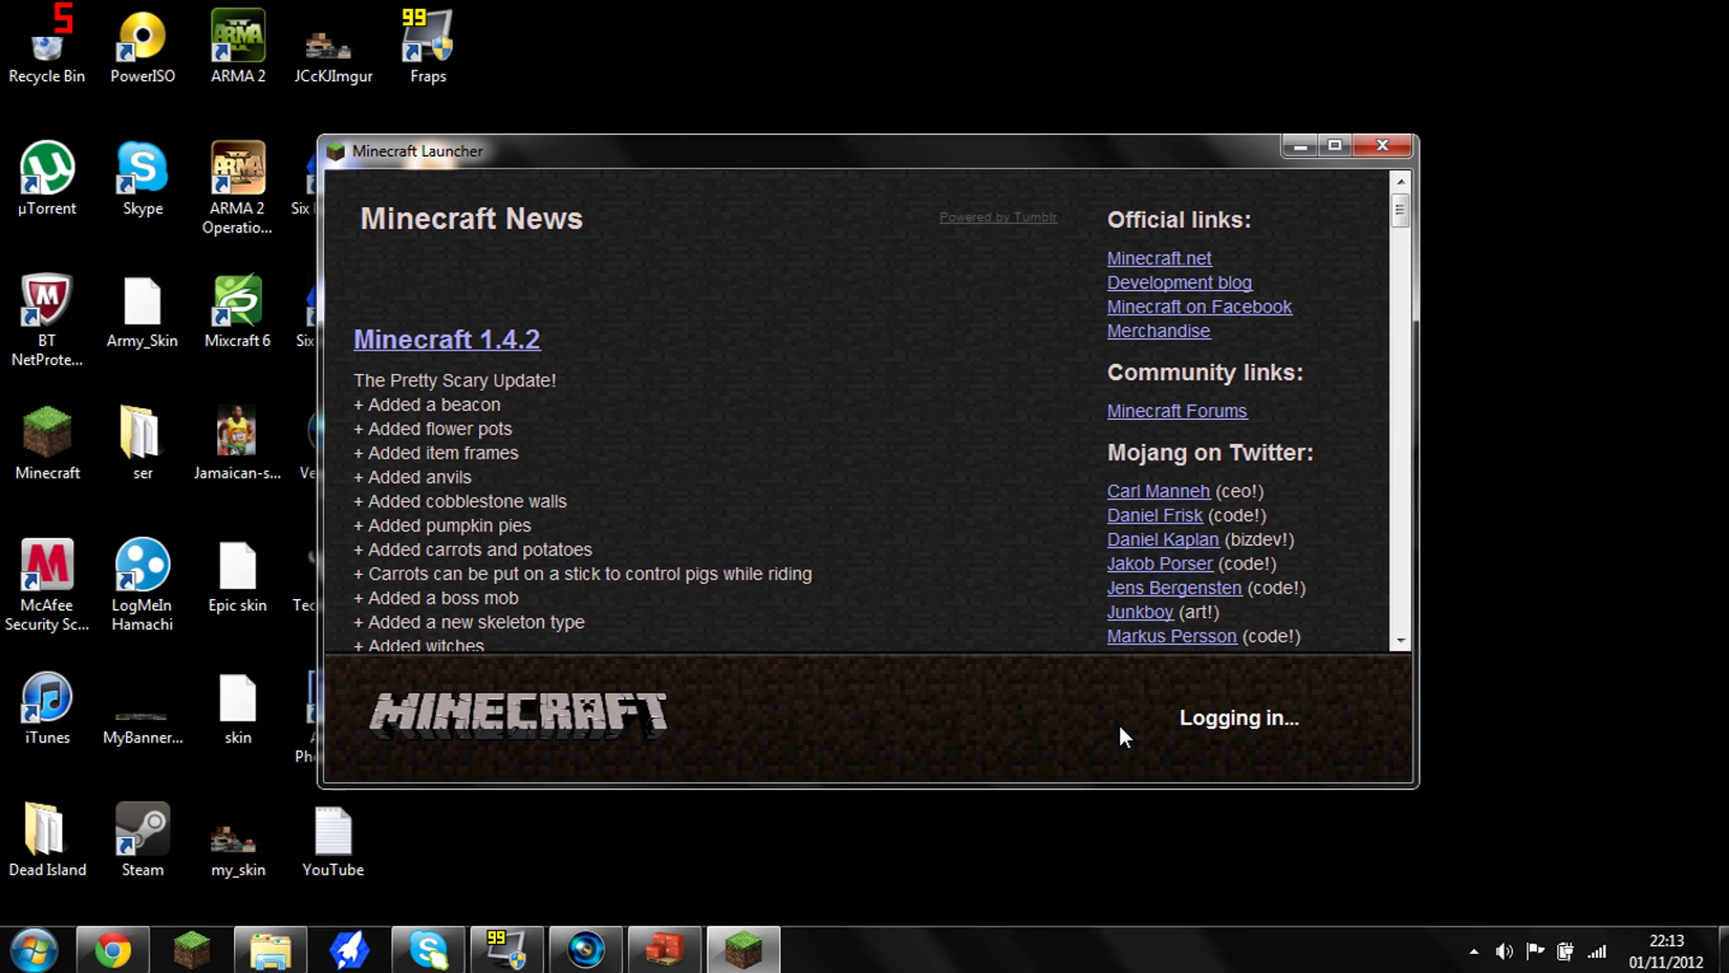